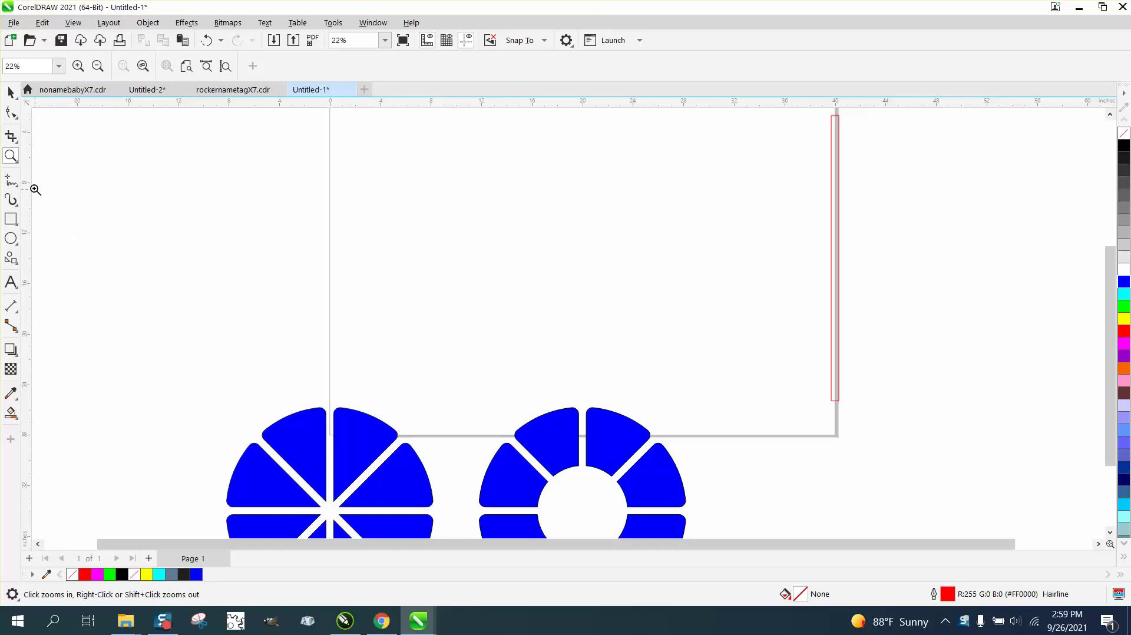
Draw a circle about 20.3 inches in diameter and center it on the page.
left_click(11, 238)
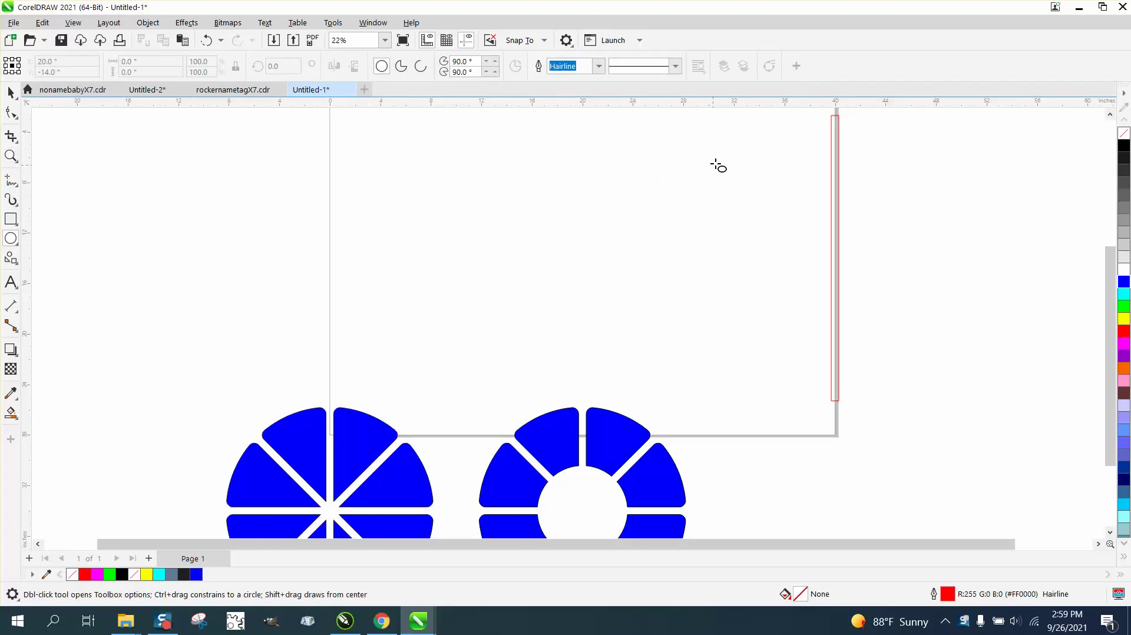
left_click_drag(732, 152, 477, 290)
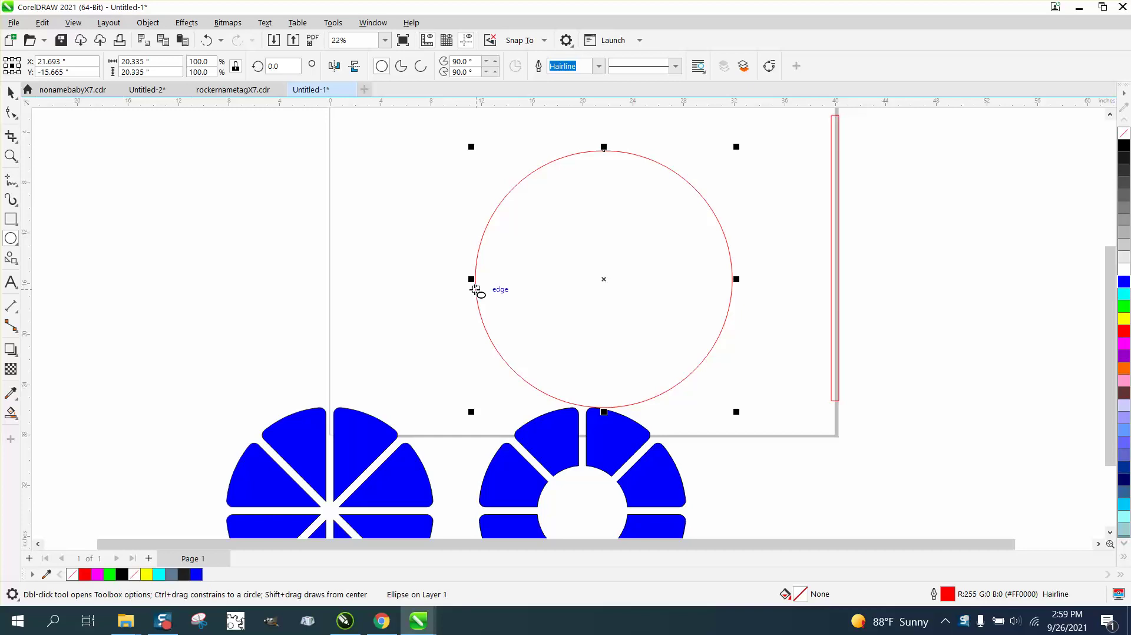
key("p")
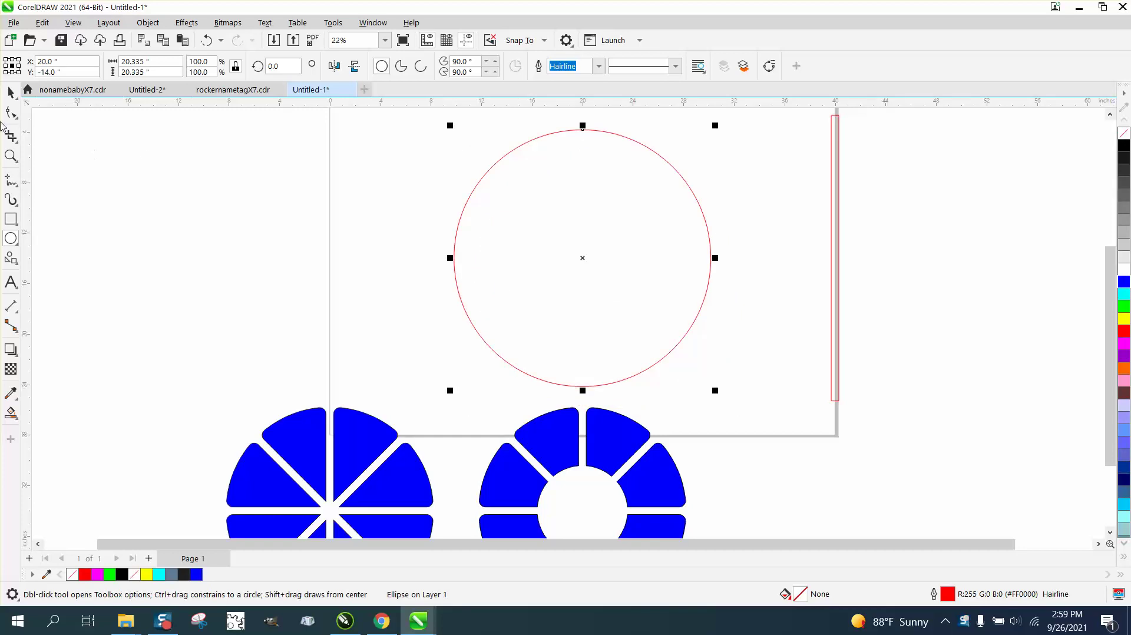
Delete the tall, narrow red rectangle on the page's right edge.
left_click(12, 95)
left_click(838, 279)
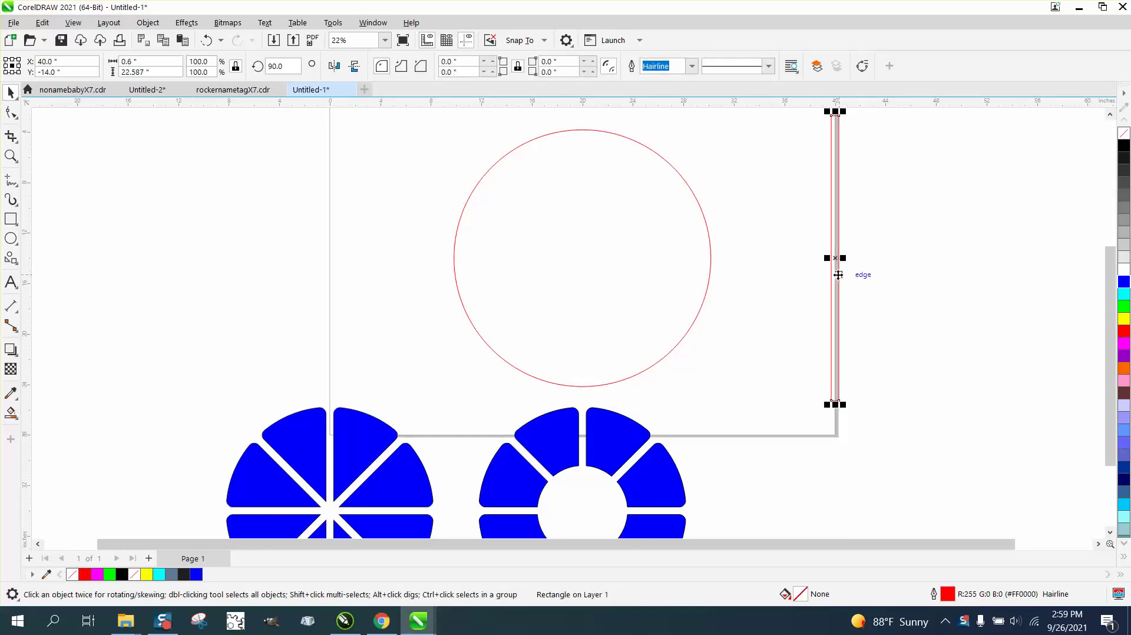
key("Delete")
Draw a thin horizontal rectangle about 25.9 by 0.6 inches across the circle and center it on the page.
left_click(11, 218)
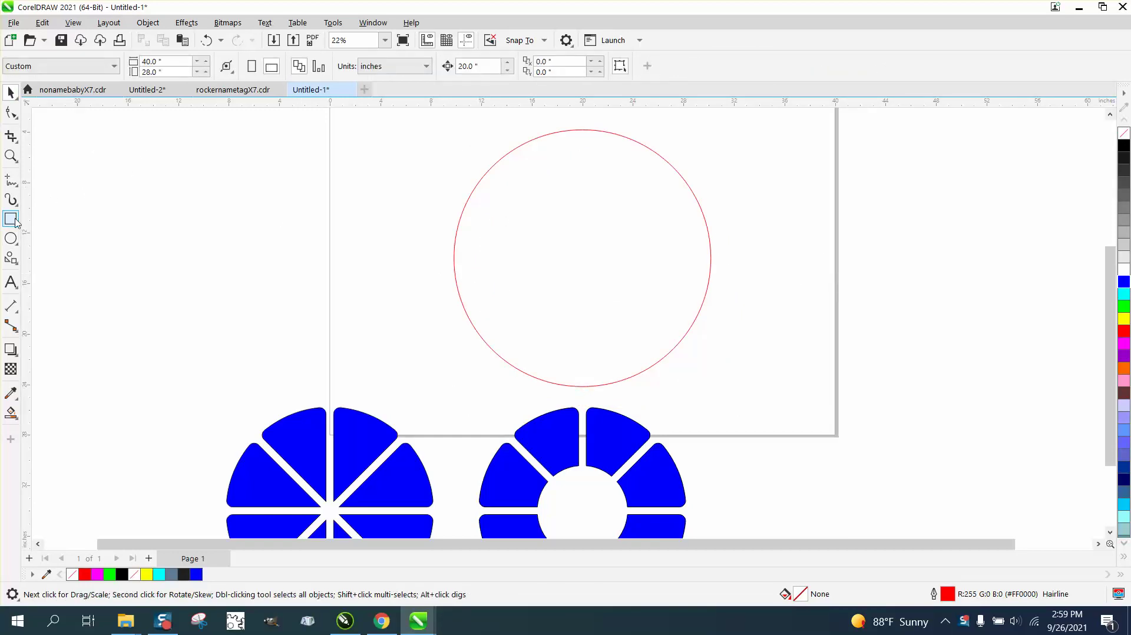
left_click(95, 223)
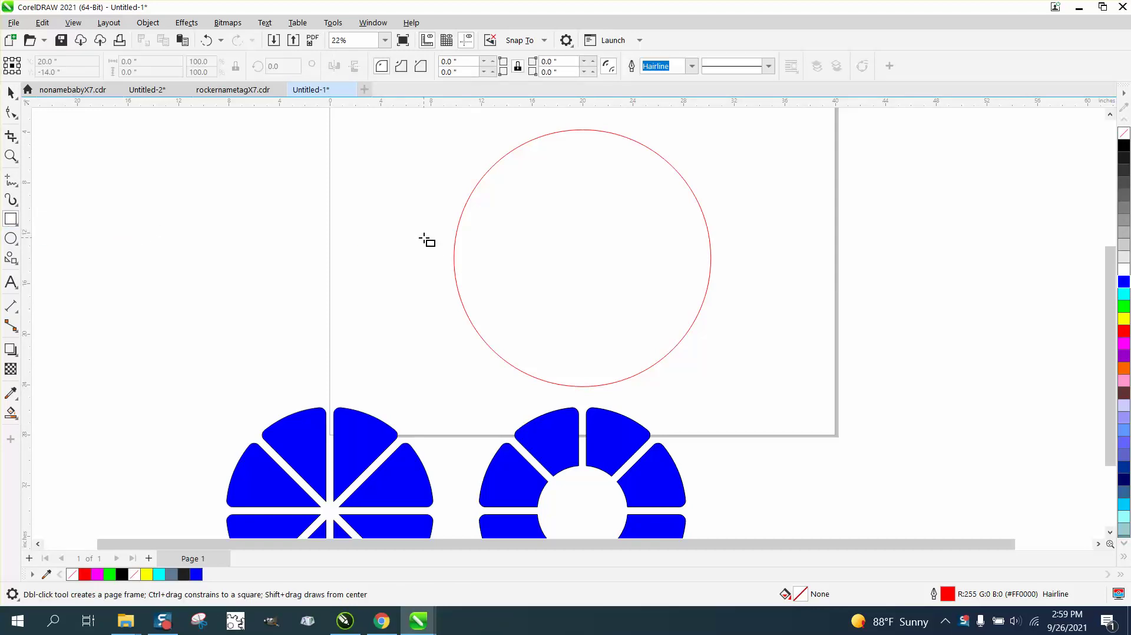
left_click_drag(423, 240, 752, 248)
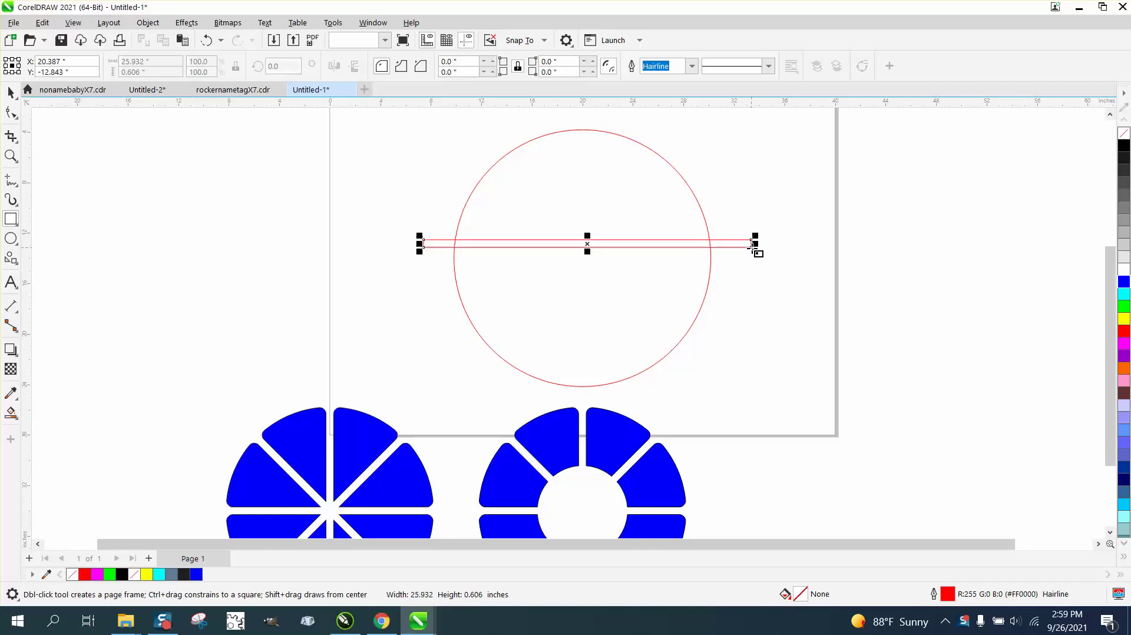
key("p")
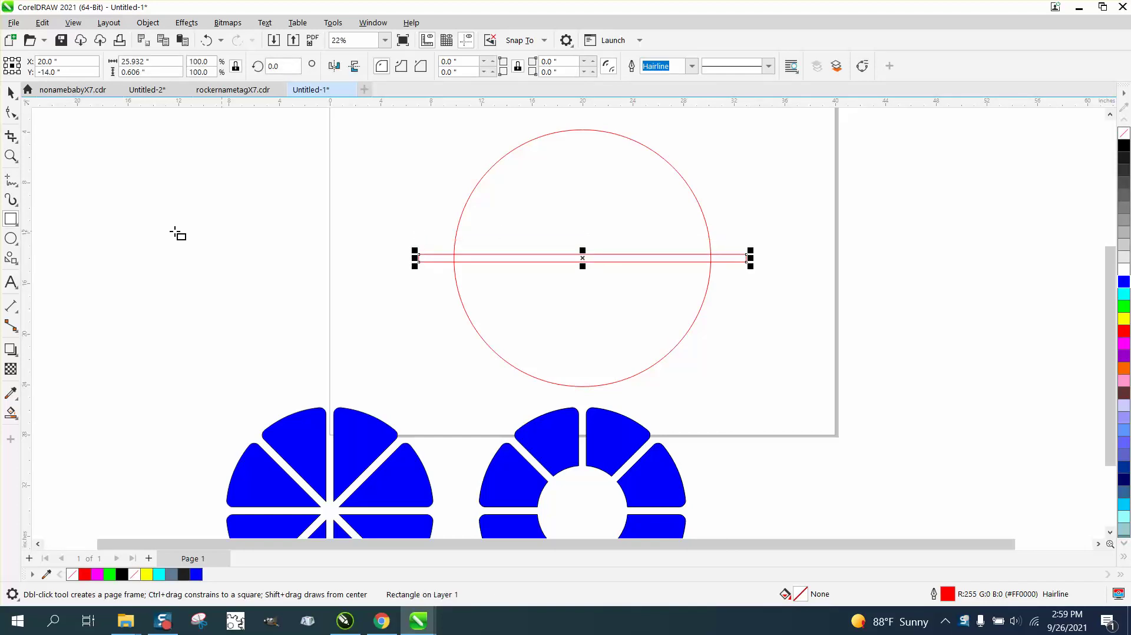
Make three rotated copies of the horizontal bar in 45-degree increments, forming eight spokes across the circle.
left_click(17, 98)
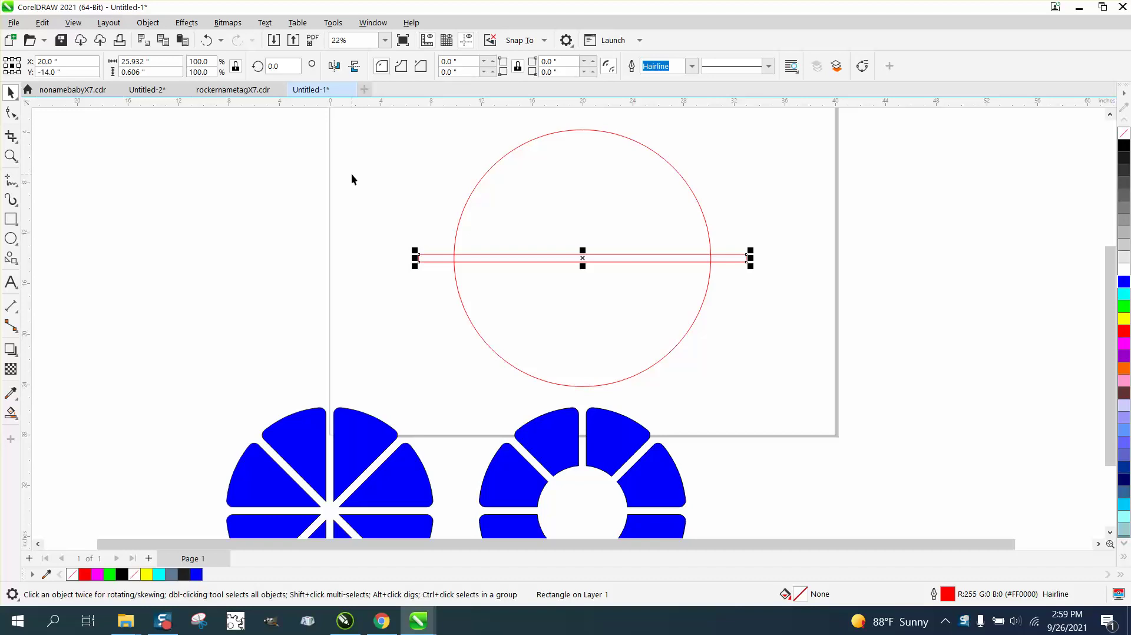
double_click(297, 68)
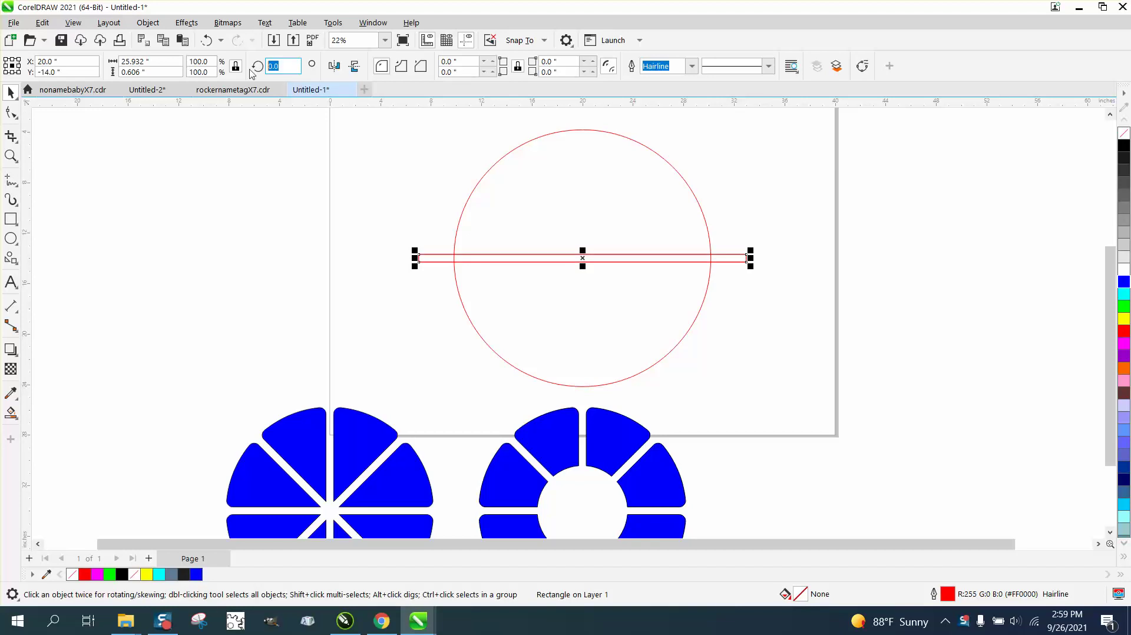
type("45")
key("Return")
key("ctrl+r")
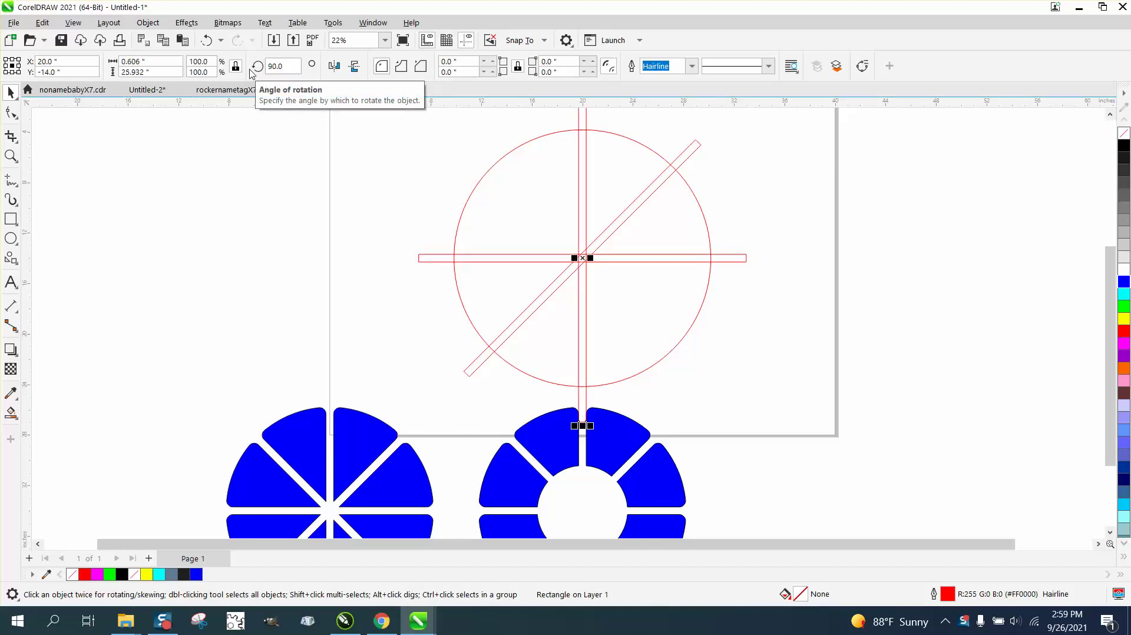
key("ctrl+r")
scroll(204, 206, "down", 1)
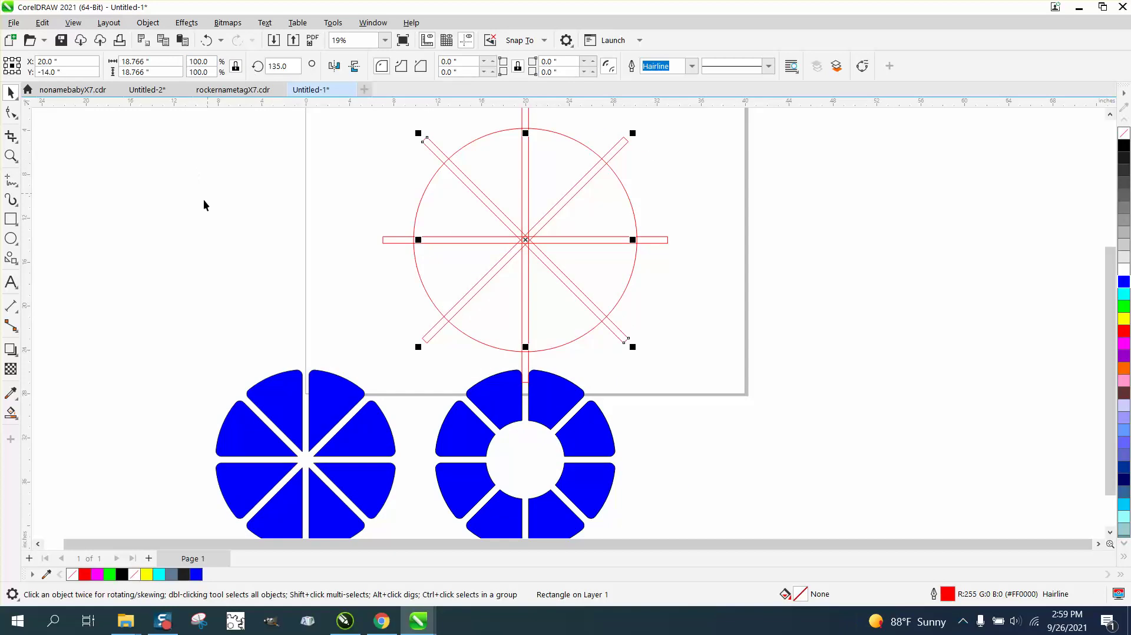
Smart Fill the wedge just above the left spoke and move it 40 inches to the right.
left_click(10, 413)
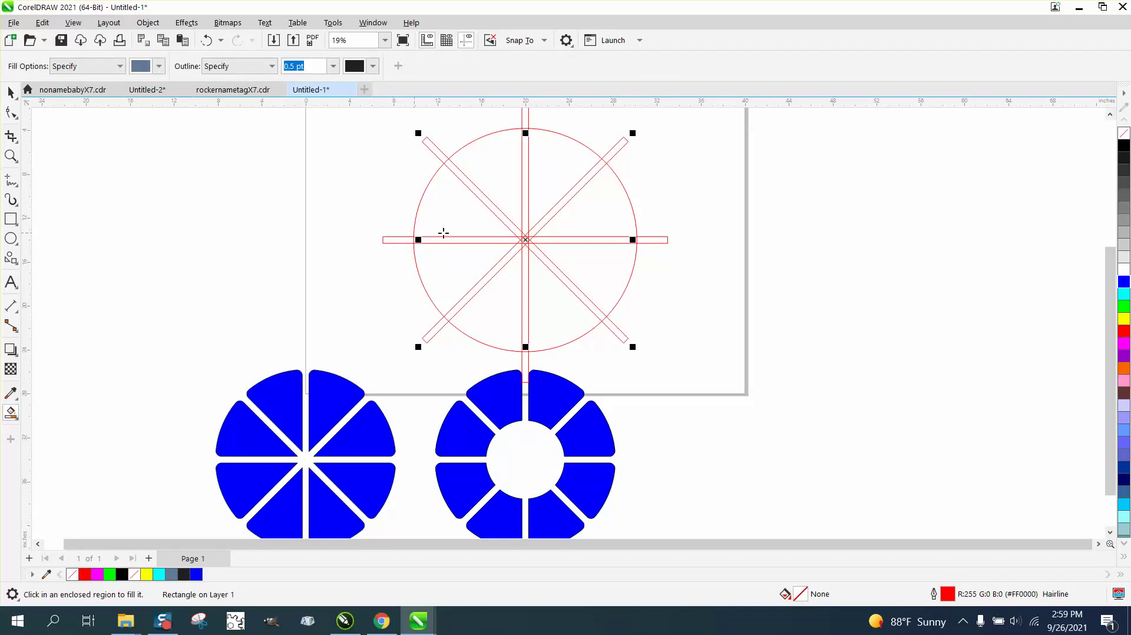
left_click(459, 221)
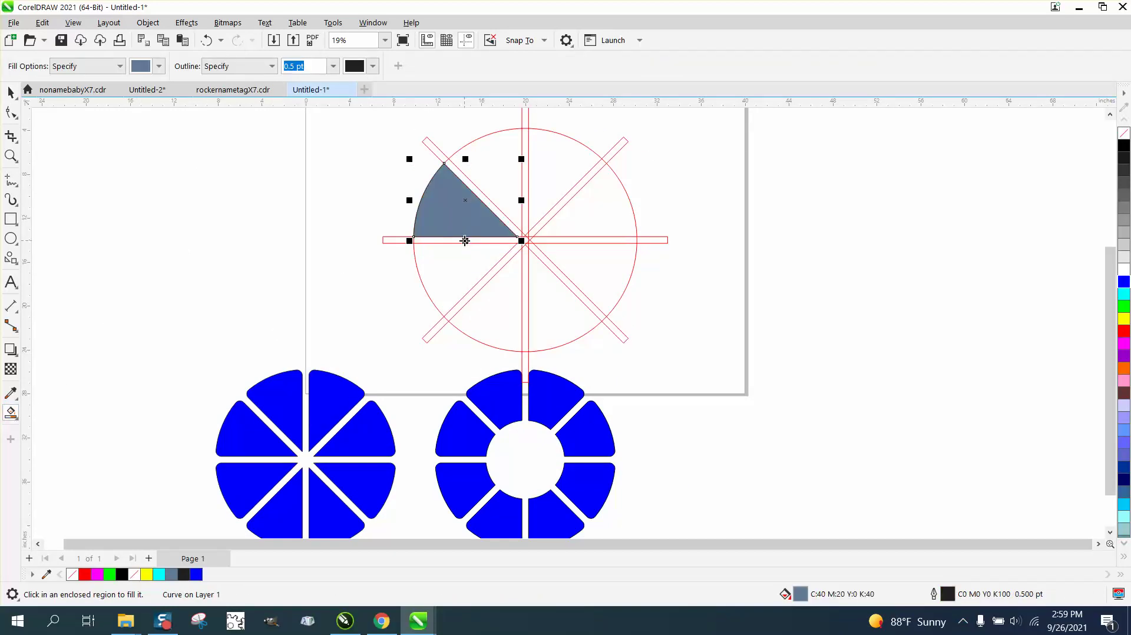
left_click_drag(465, 240, 685, 241)
key("Right")
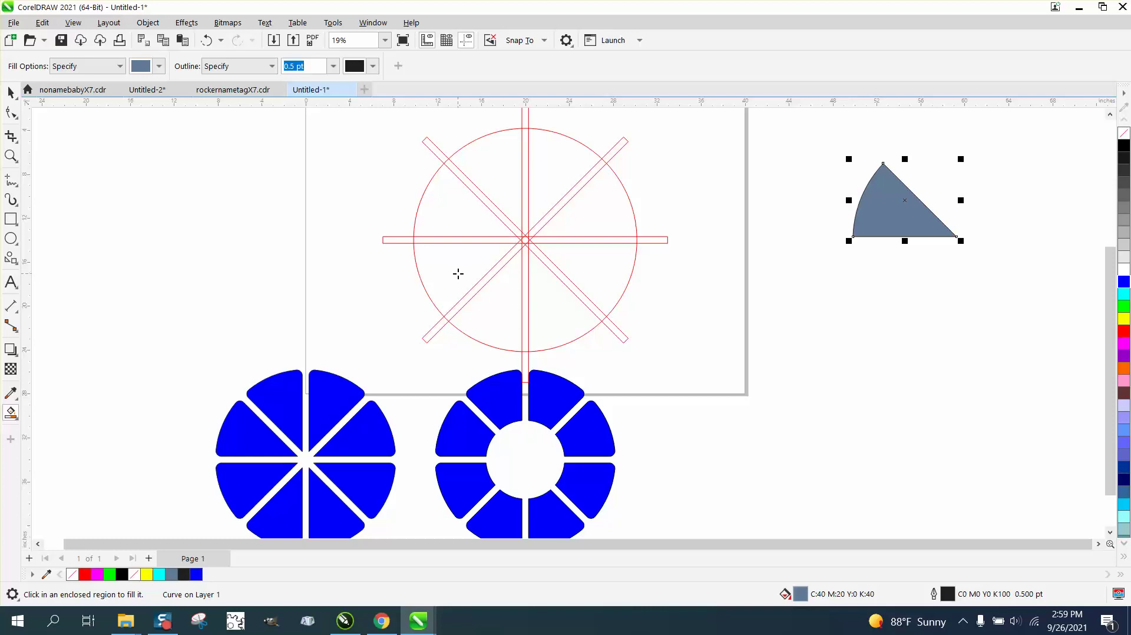
Smart Fill the wedge just below the left spoke and move it 60 inches to the right.
left_click(458, 272)
key("Right")
key("Right")
key("Right")
Smart Fill the two wedges on either side of the bottom spoke and move each 40 inches to the right.
left_click(501, 311)
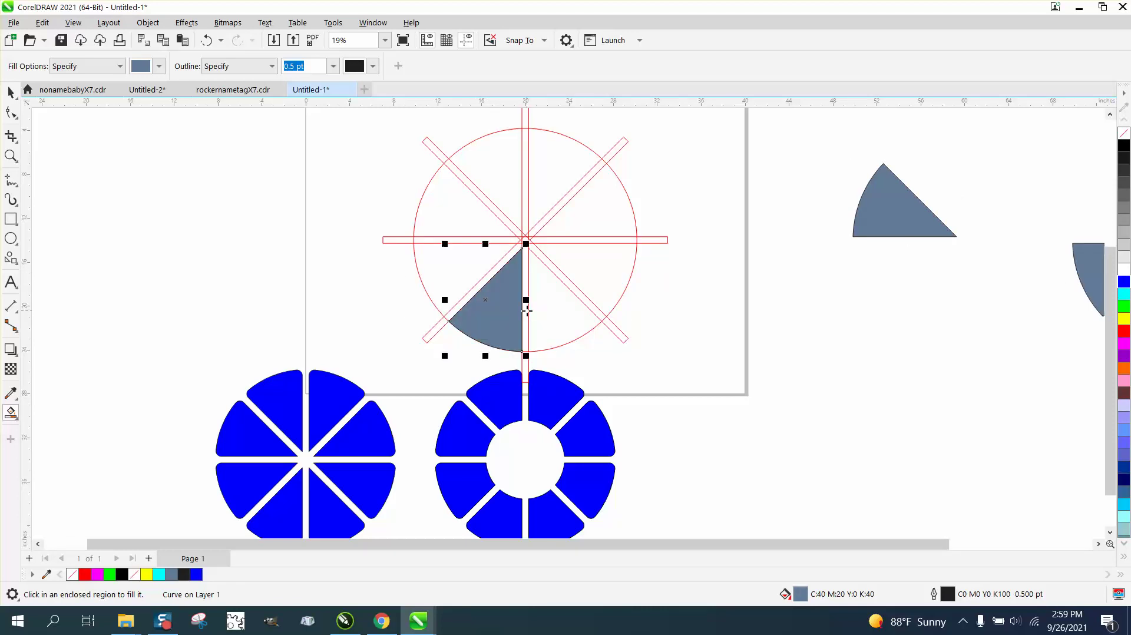
key("Right")
key("Right")
left_click(550, 307)
key("Right")
key("Right")
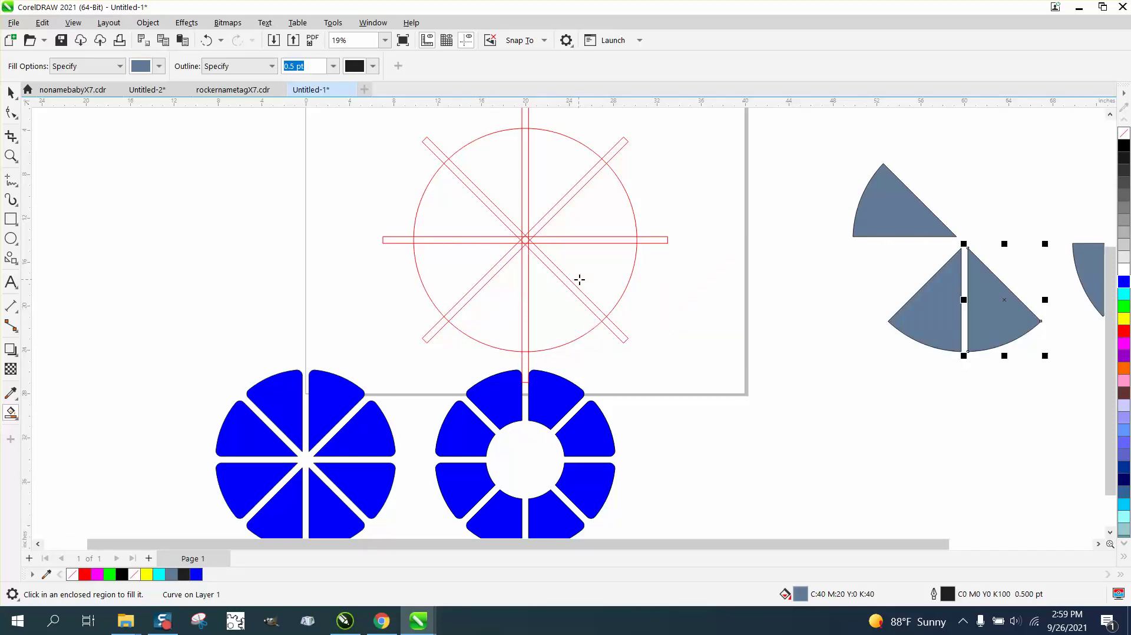
Smart Fill the two wedges below and above the right spoke and move each 40 inches to the right.
left_click(580, 280)
key("Right")
key("Right")
left_click(593, 220)
key("Right")
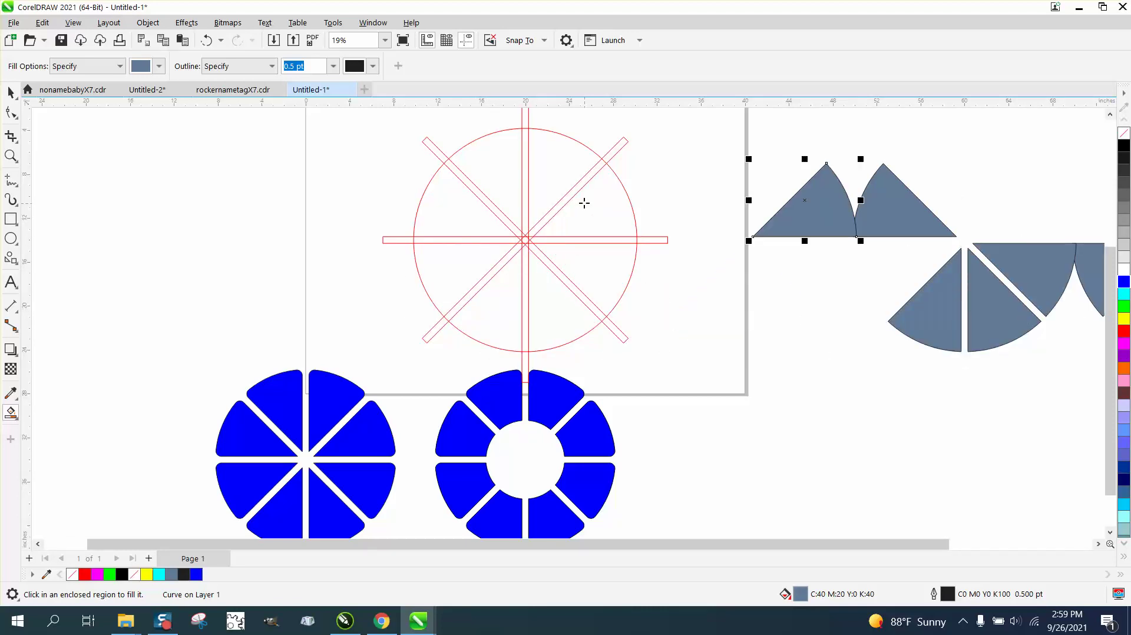
key("Right")
Smart Fill the two wedges beside the top spoke and the one below the left spoke, moving each 40 inches right.
left_click(564, 184)
key("Right")
key("Right")
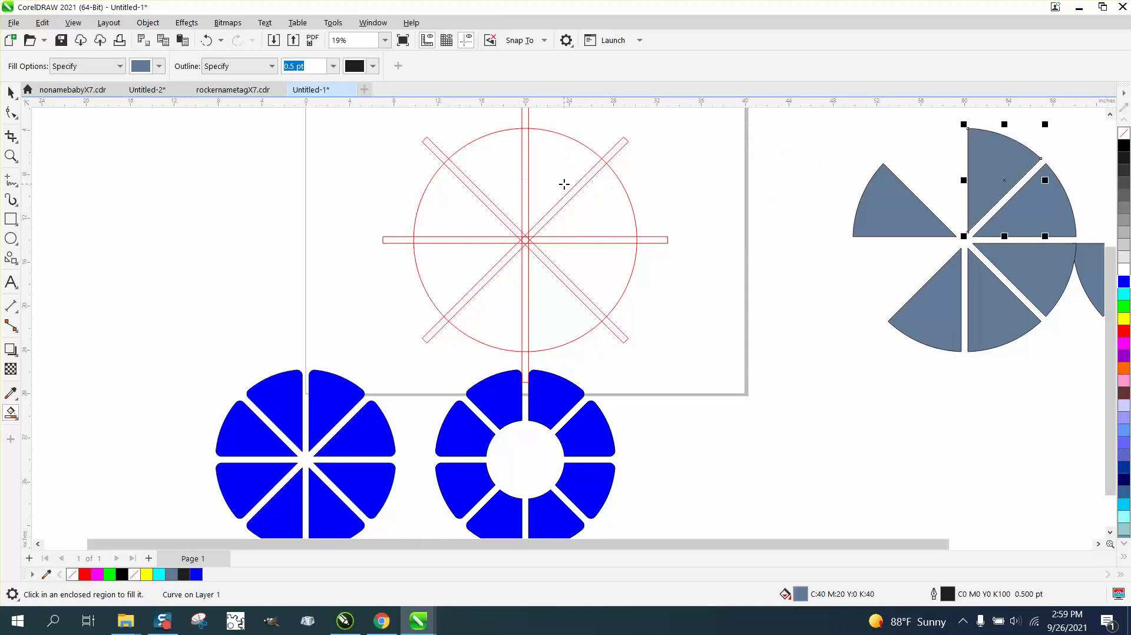
left_click(501, 175)
key("Right")
key("Right")
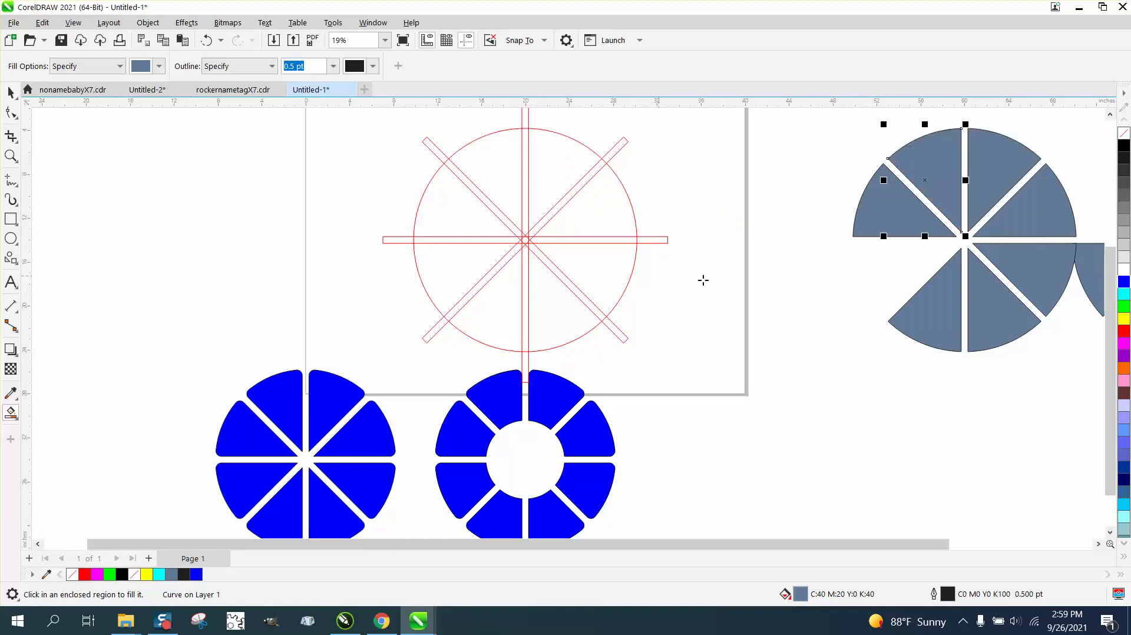
left_click(459, 272)
key("Right")
key("Right")
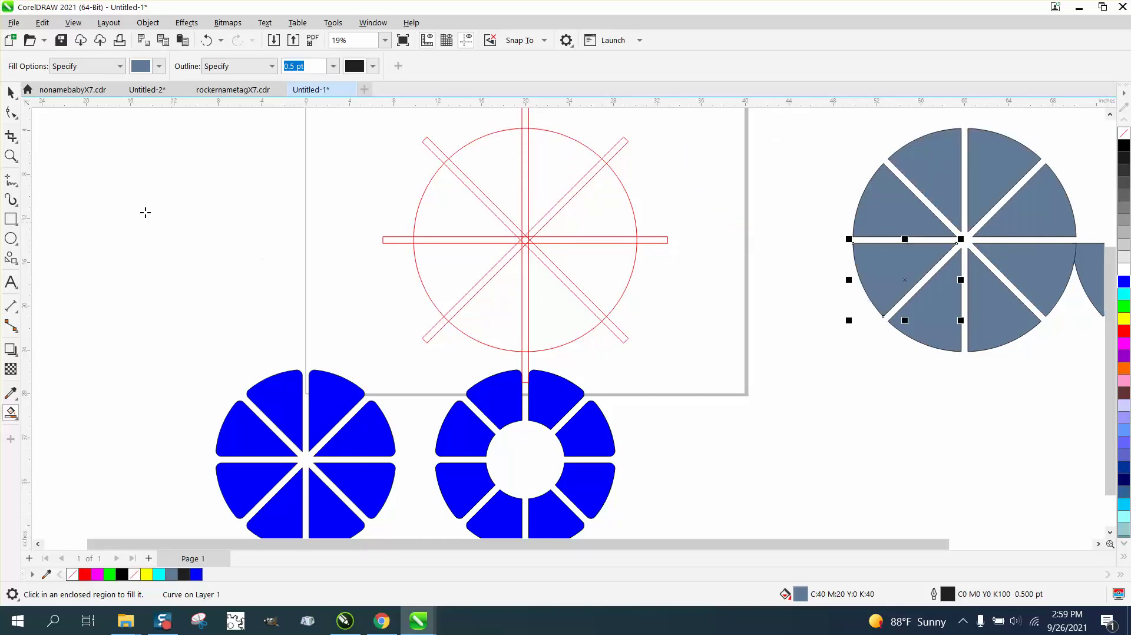
Delete the original red circle and all four crossing bars from the page.
left_click(11, 93)
scroll(419, 261, "down", 3)
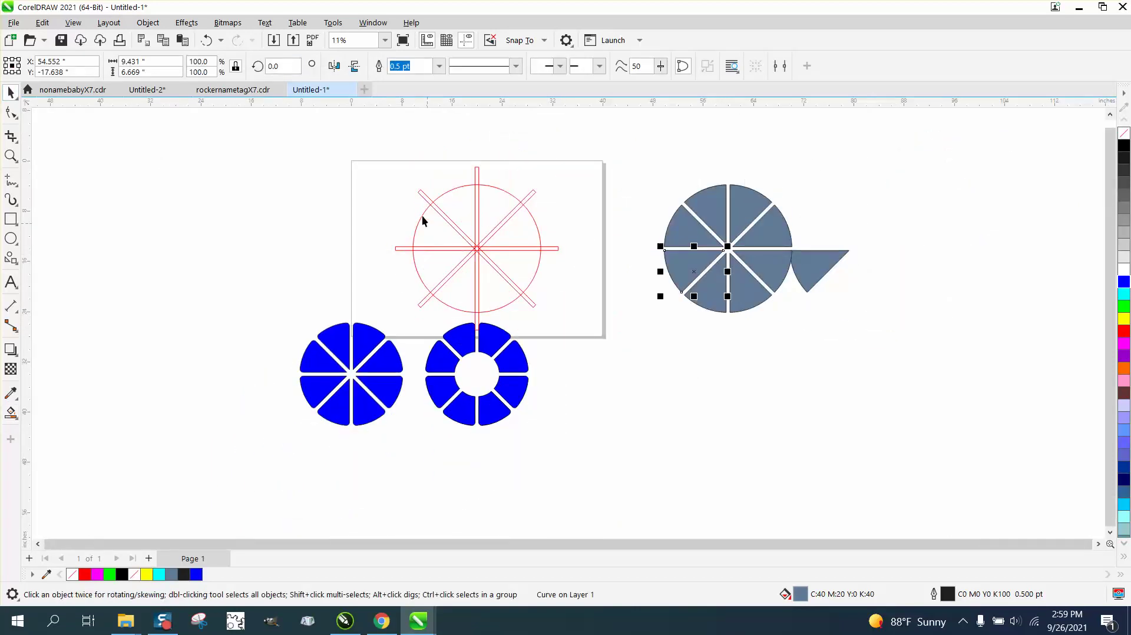
left_click_drag(380, 172, 600, 342)
key("Delete")
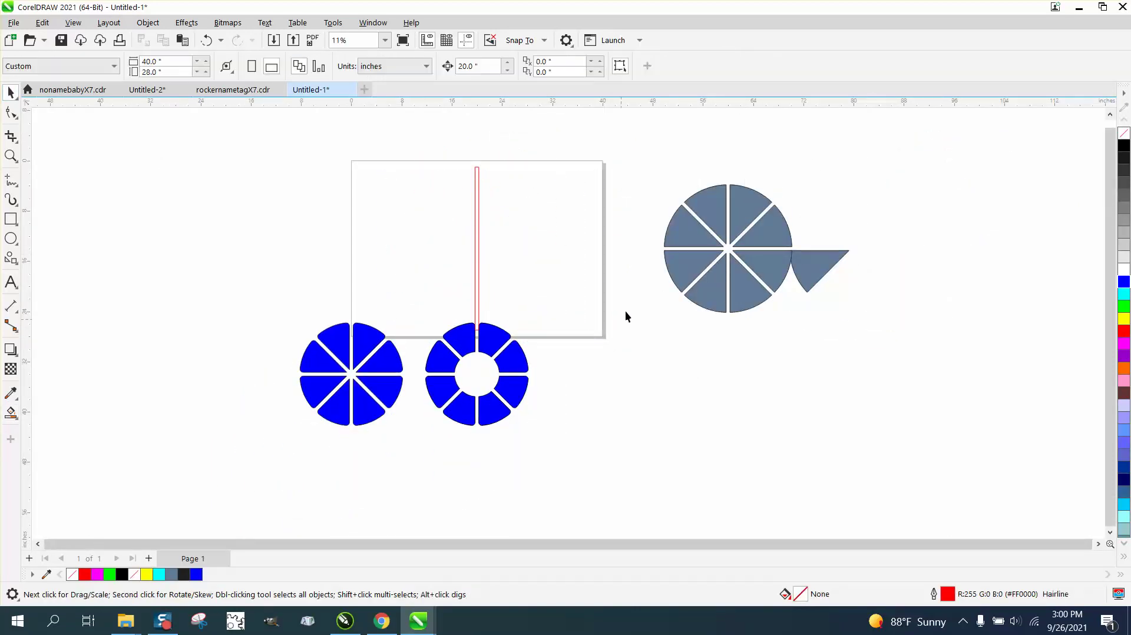
left_click(478, 231)
key("Delete")
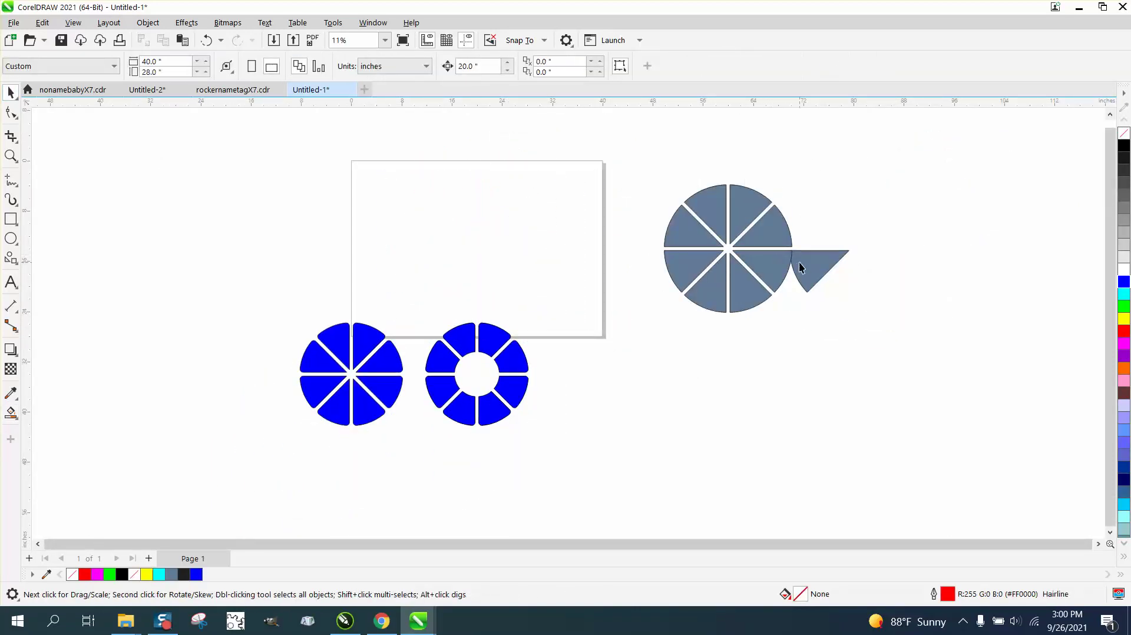
Delete the stray extra wedge and move the eight remaining wedges together onto the page.
left_click_drag(843, 336, 843, 336)
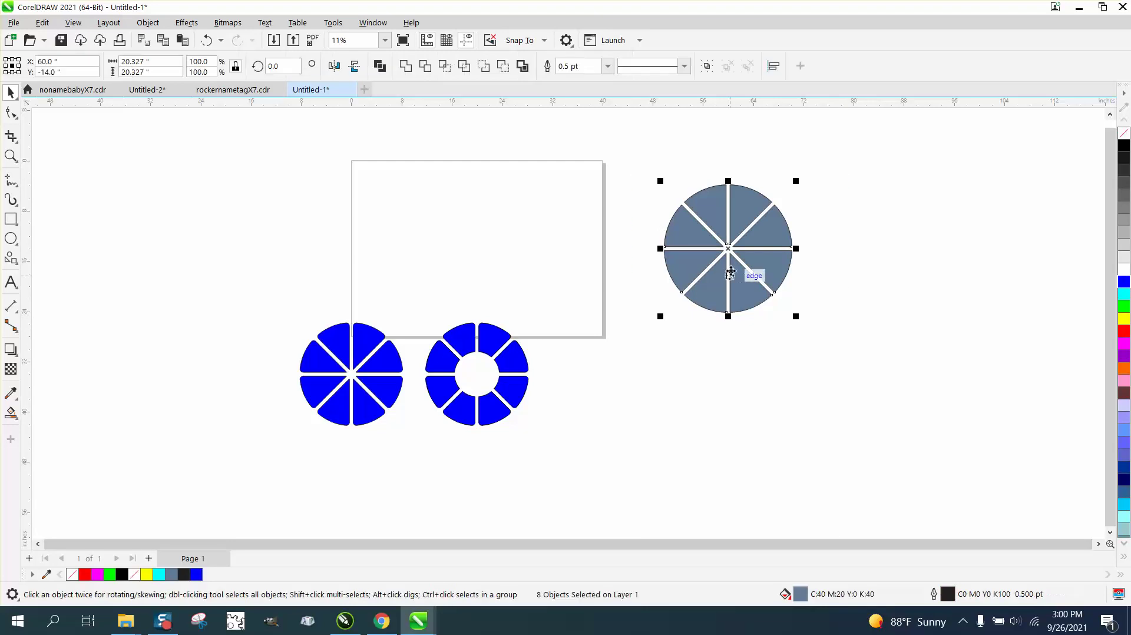
left_click_drag(755, 250, 486, 253)
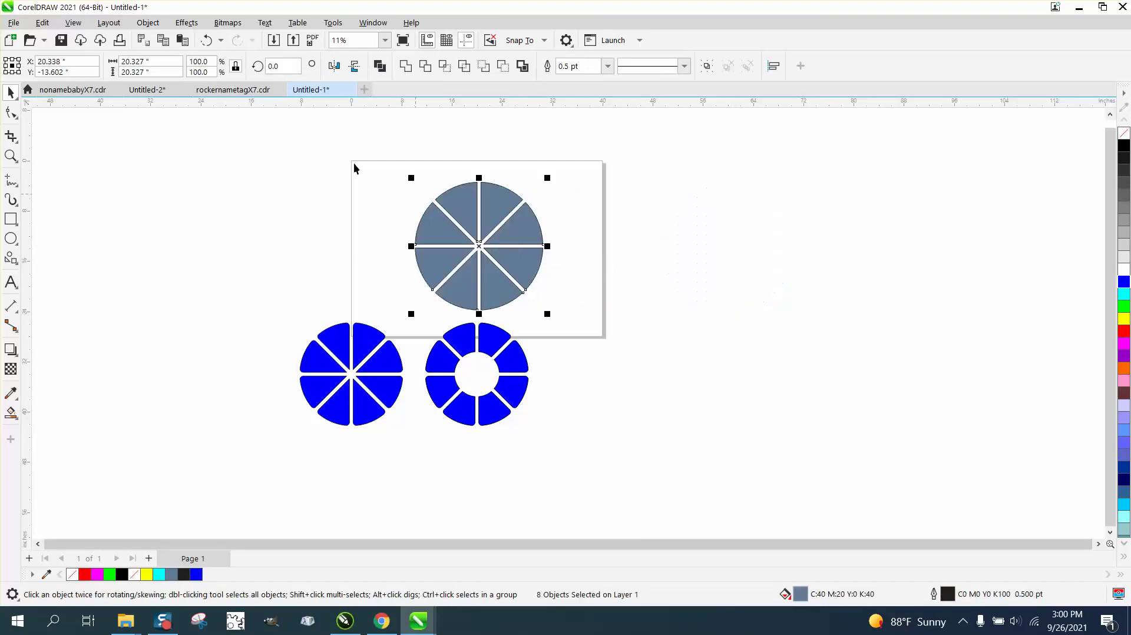
Combine the eight wedges into one curve centered on the page, with no fill and a black outline.
left_click(148, 23)
left_click(160, 325)
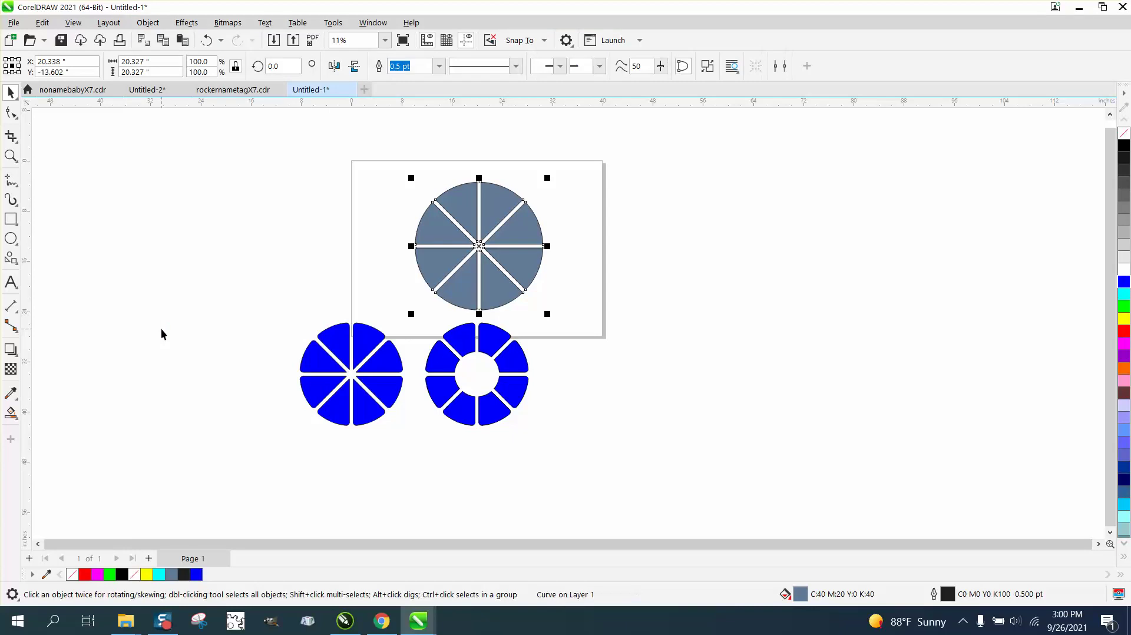
key("p")
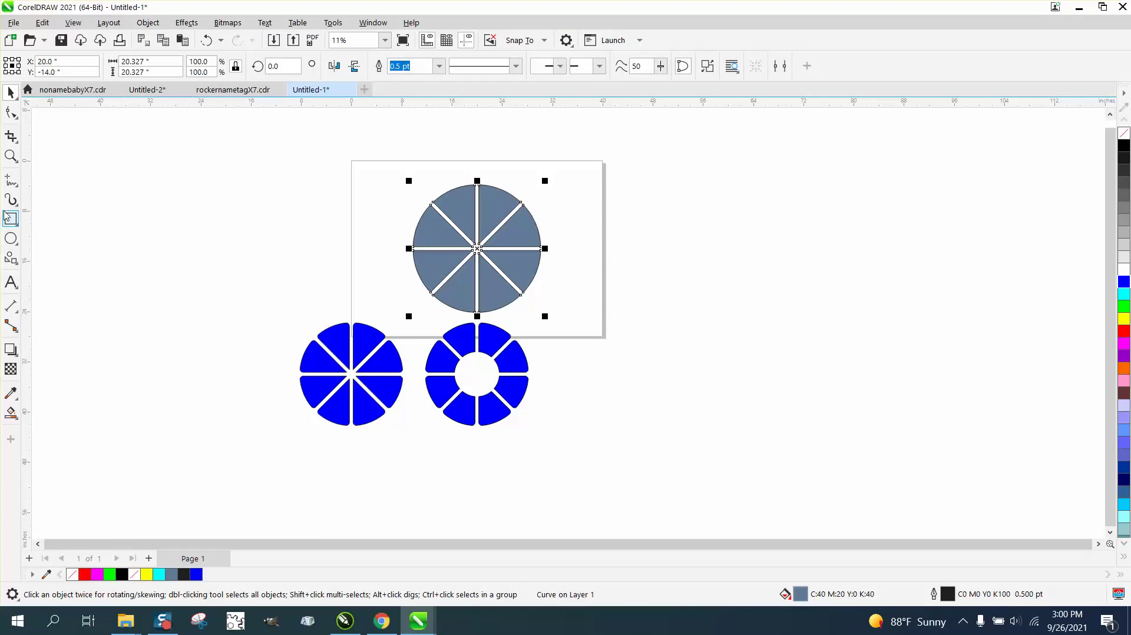
left_click(1123, 133)
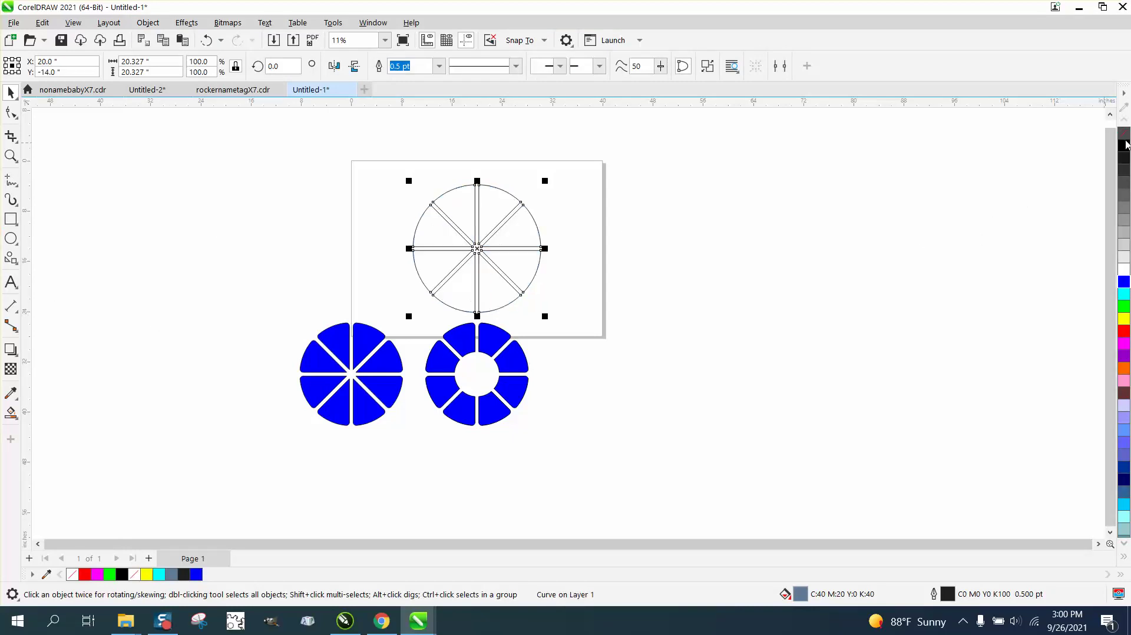
Select the outer corner nodes of all eight wedges with the Shape tool, leaving out the nodes around the wheel's center.
left_click(11, 155)
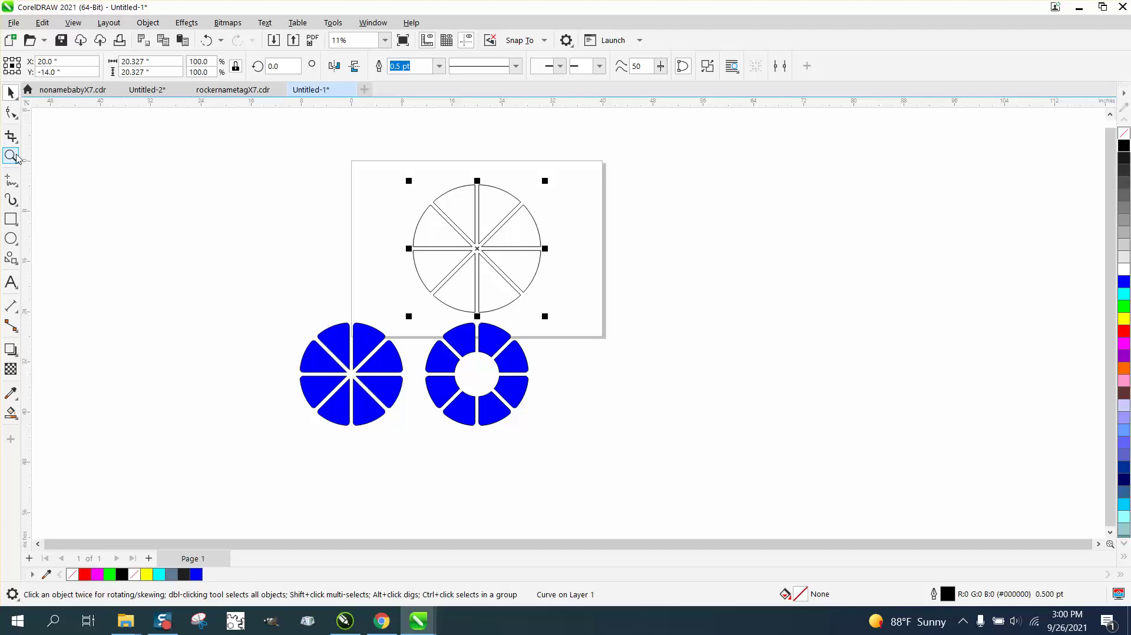
left_click_drag(383, 169, 656, 337)
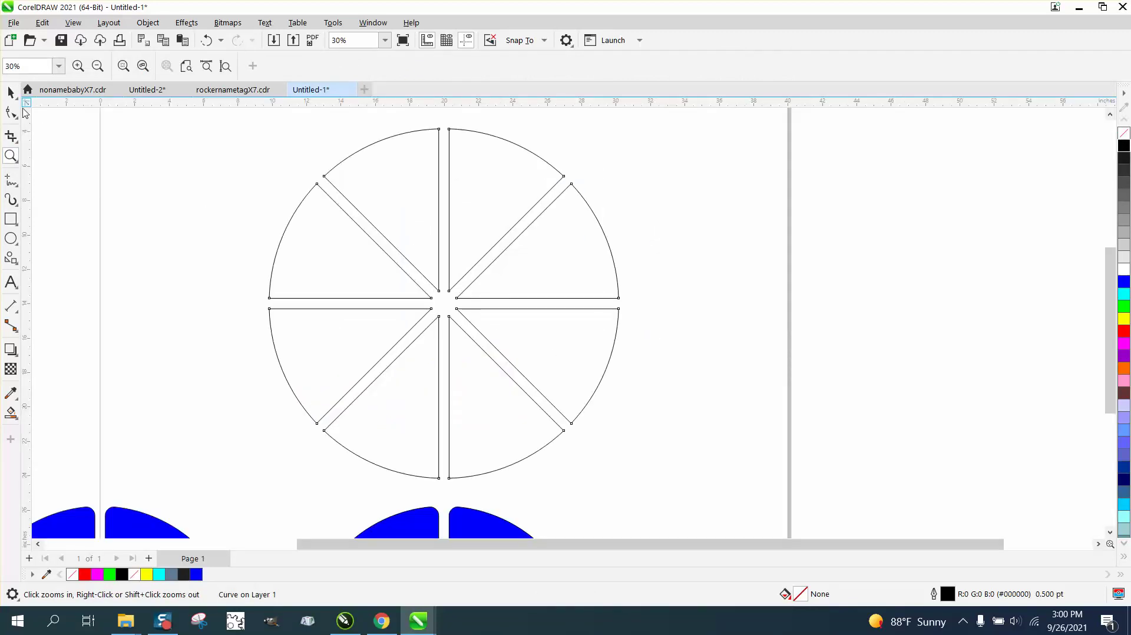
left_click(10, 112)
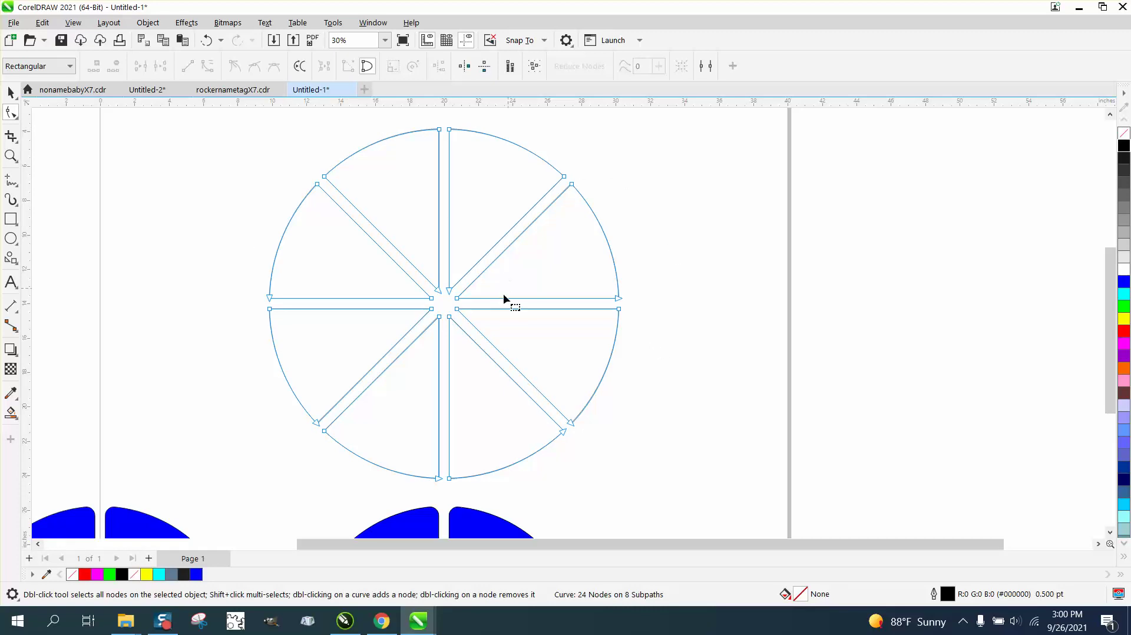
scroll(442, 318, "down", 2)
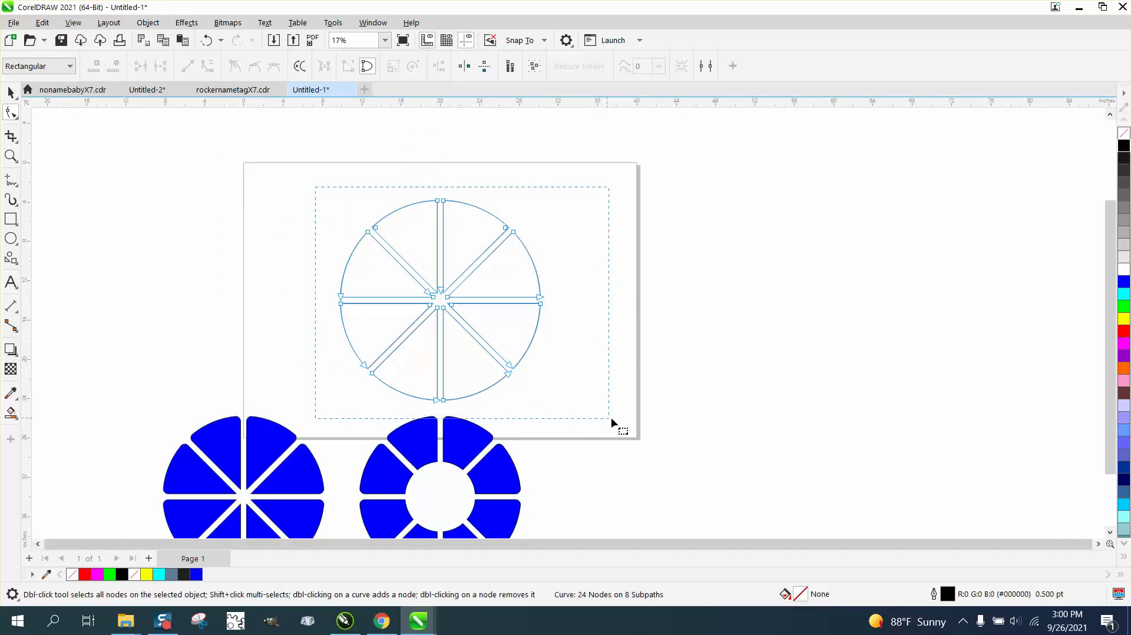
left_click_drag(610, 417, 616, 419)
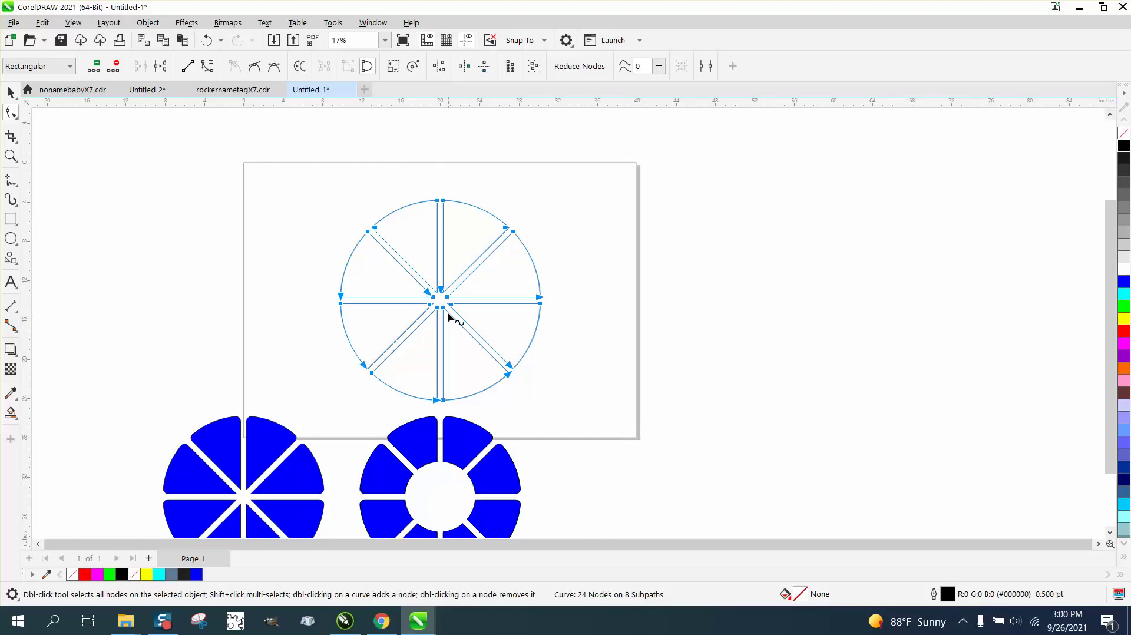
left_click_drag(458, 264, 447, 337)
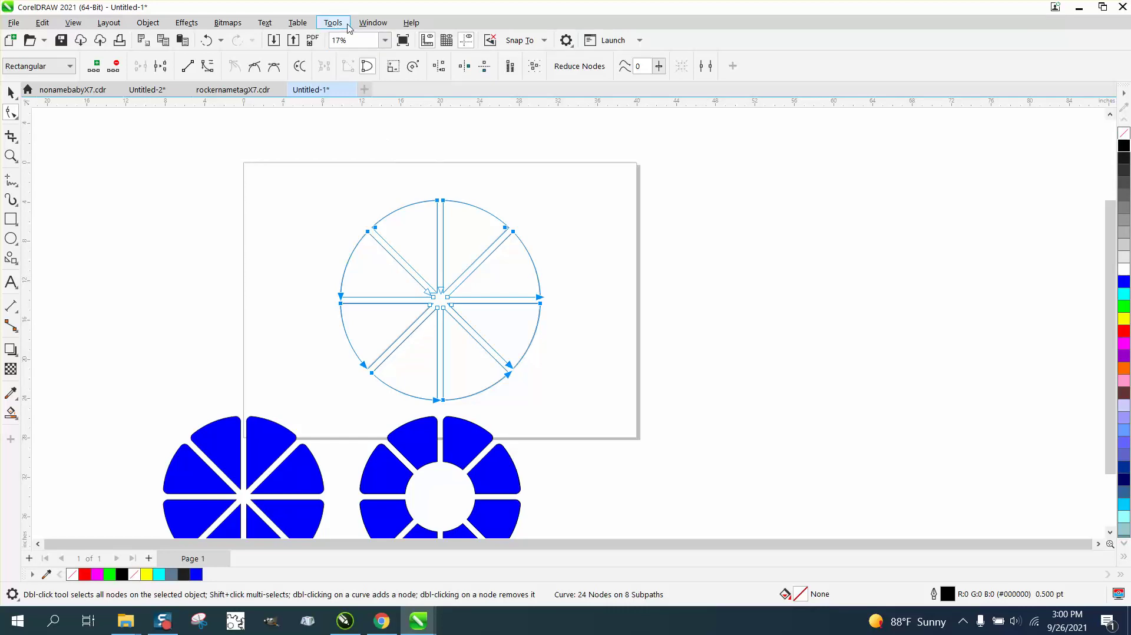
Round the selected outer corners of the eight wedges with a 0.5 inch fillet, and close the Corners docker.
left_click(373, 22)
mouse_move(399, 206)
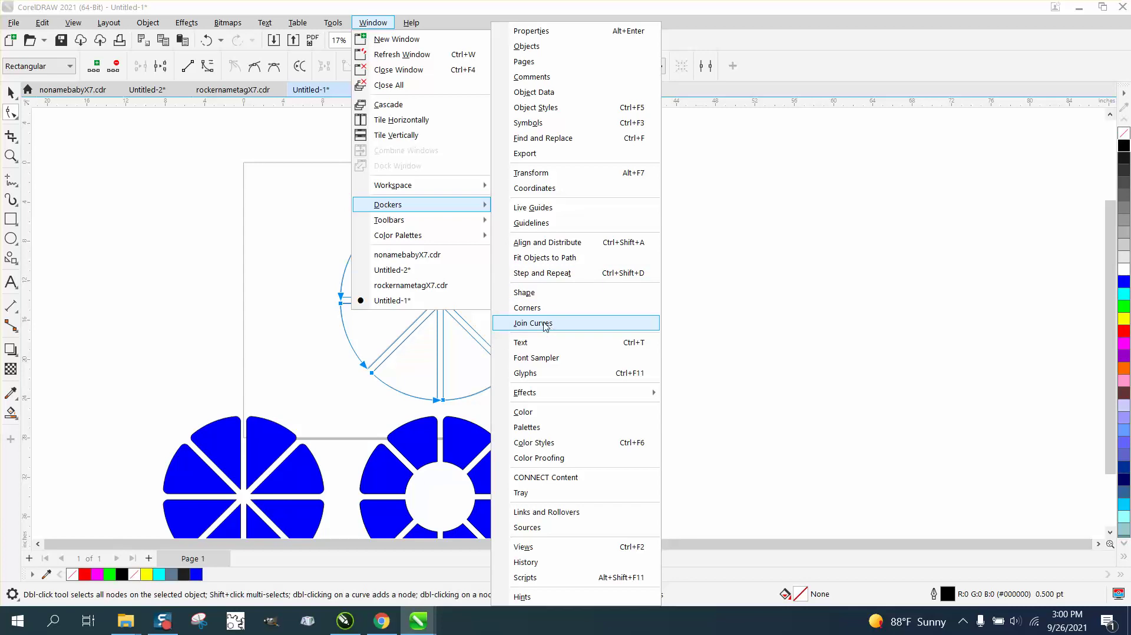
left_click(533, 307)
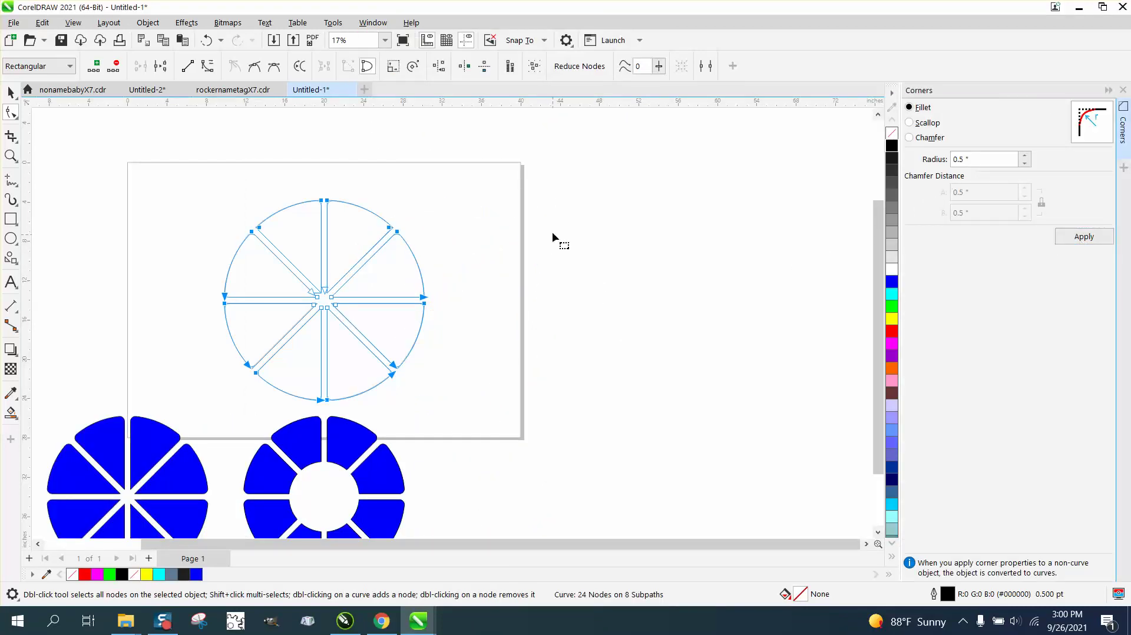
left_click(1087, 241)
left_click(518, 244)
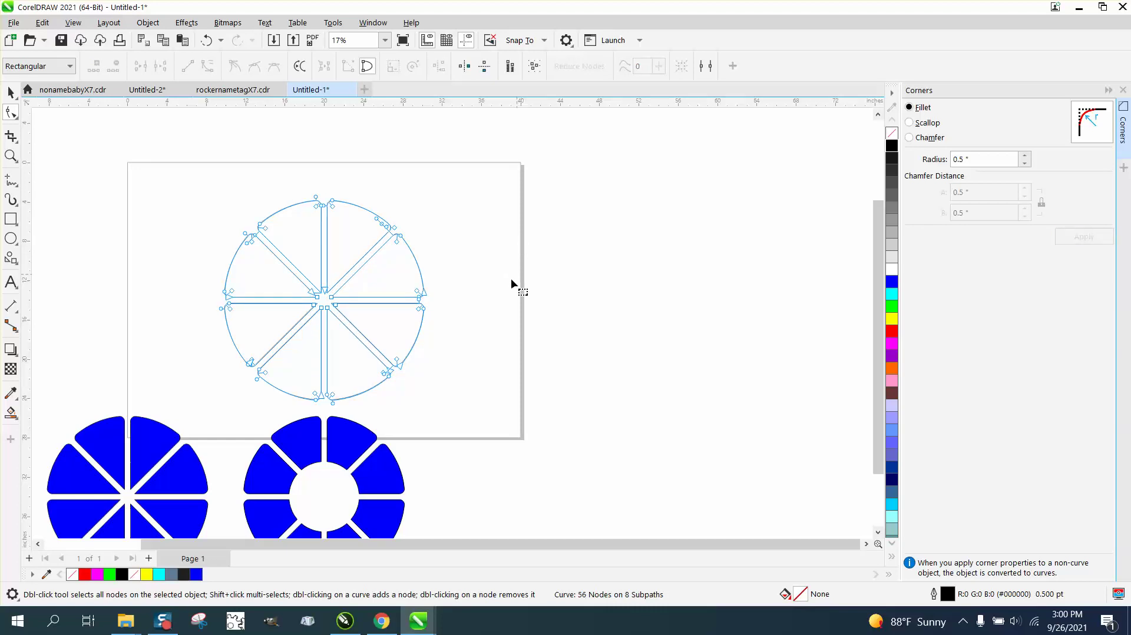
left_click(10, 92)
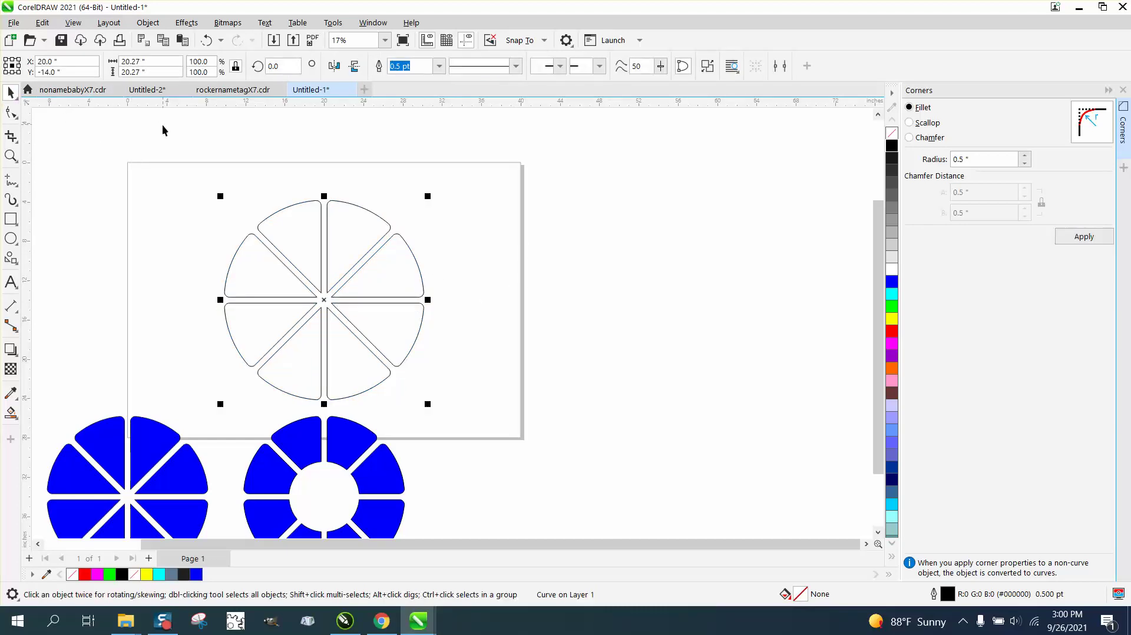
scroll(396, 181, "down", 1)
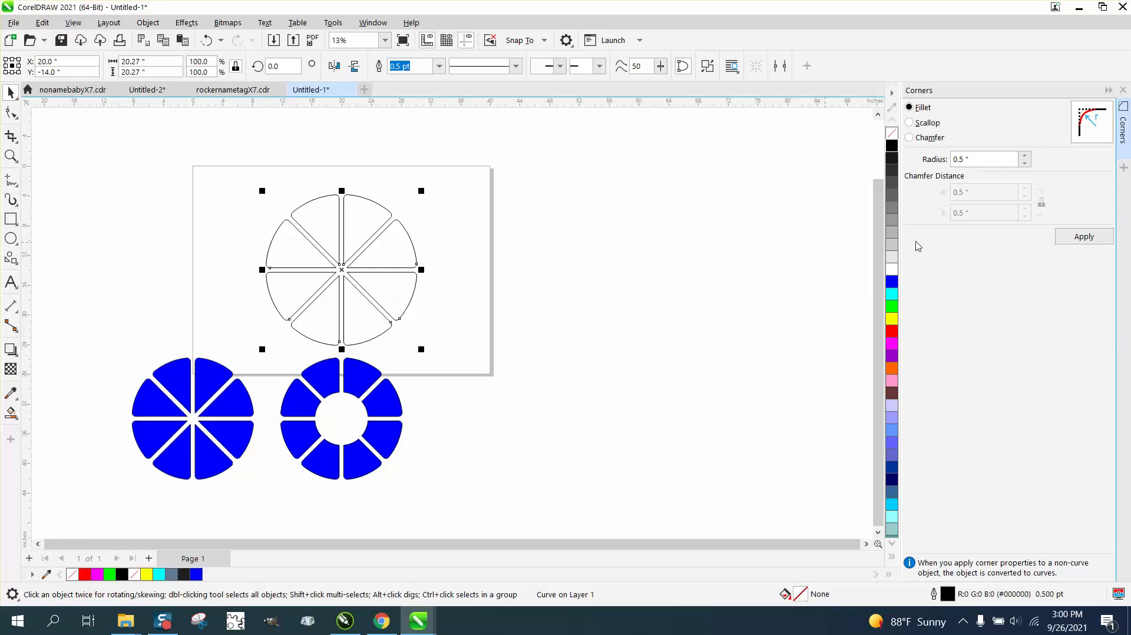
left_click(1124, 124)
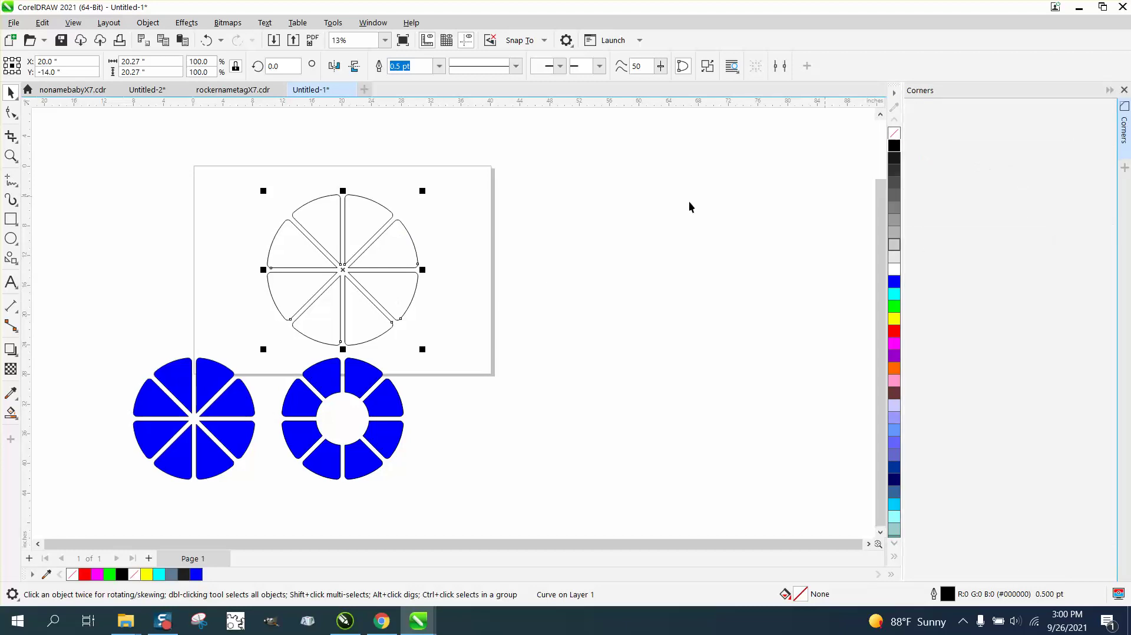
Draw a circle about 8.4 inches in diameter and center it on the page over the wedge wheel.
left_click(11, 155)
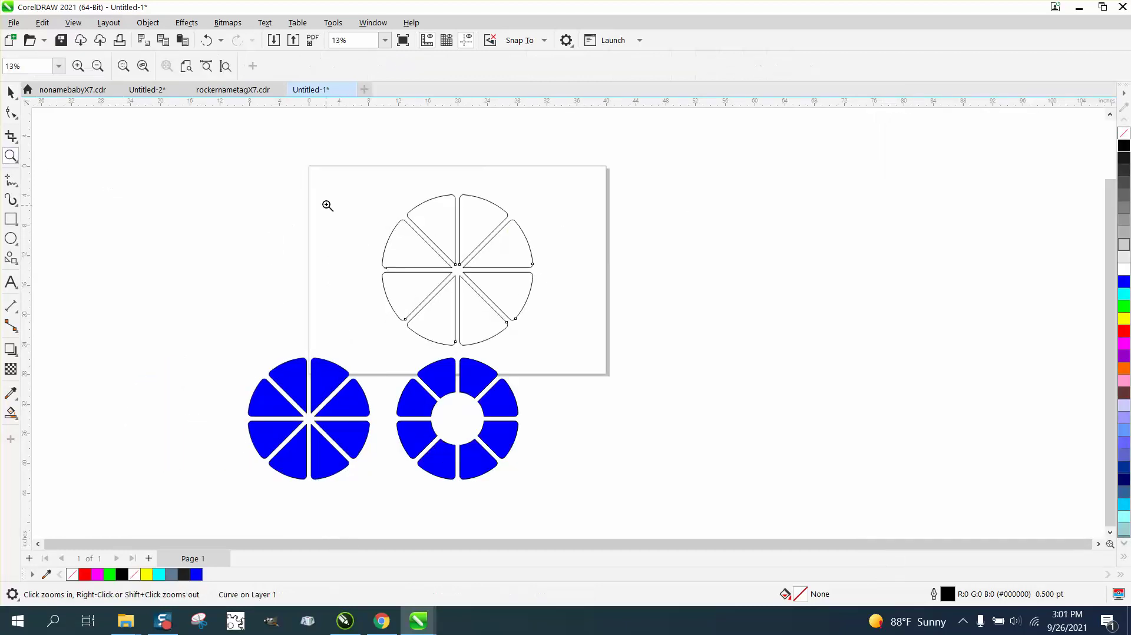
left_click(620, 383)
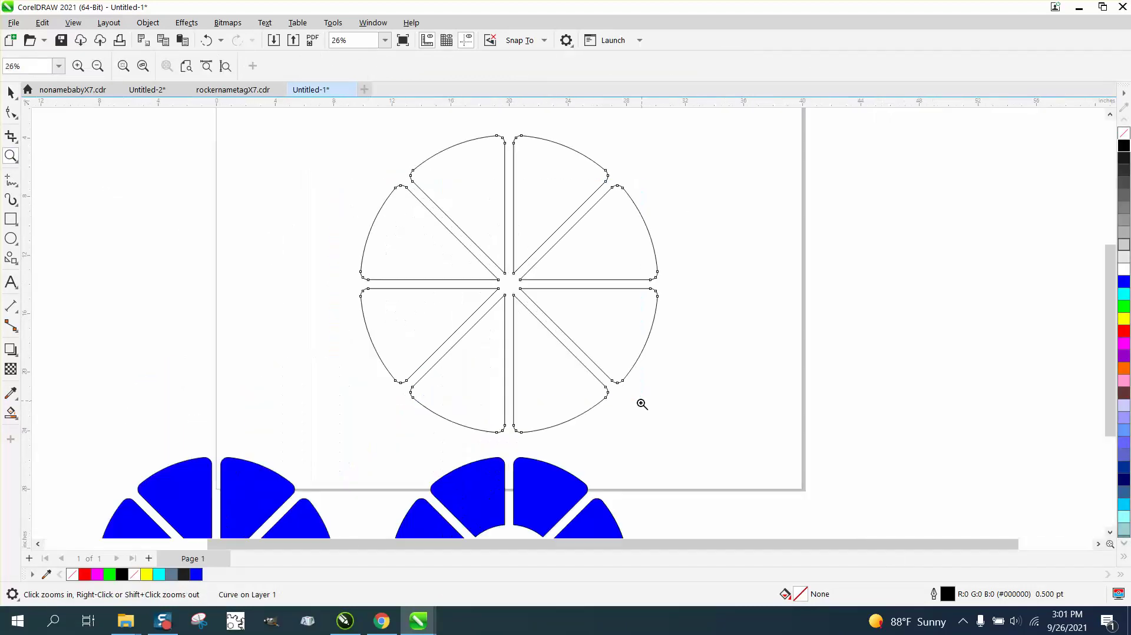
left_click(12, 240)
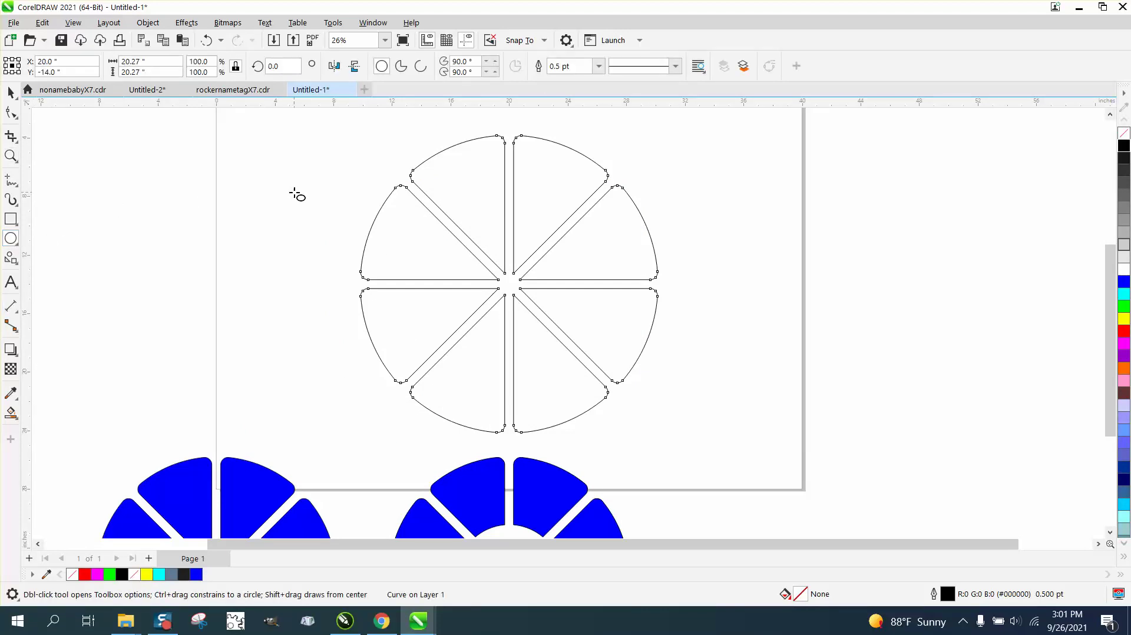
left_click_drag(303, 187, 172, 318)
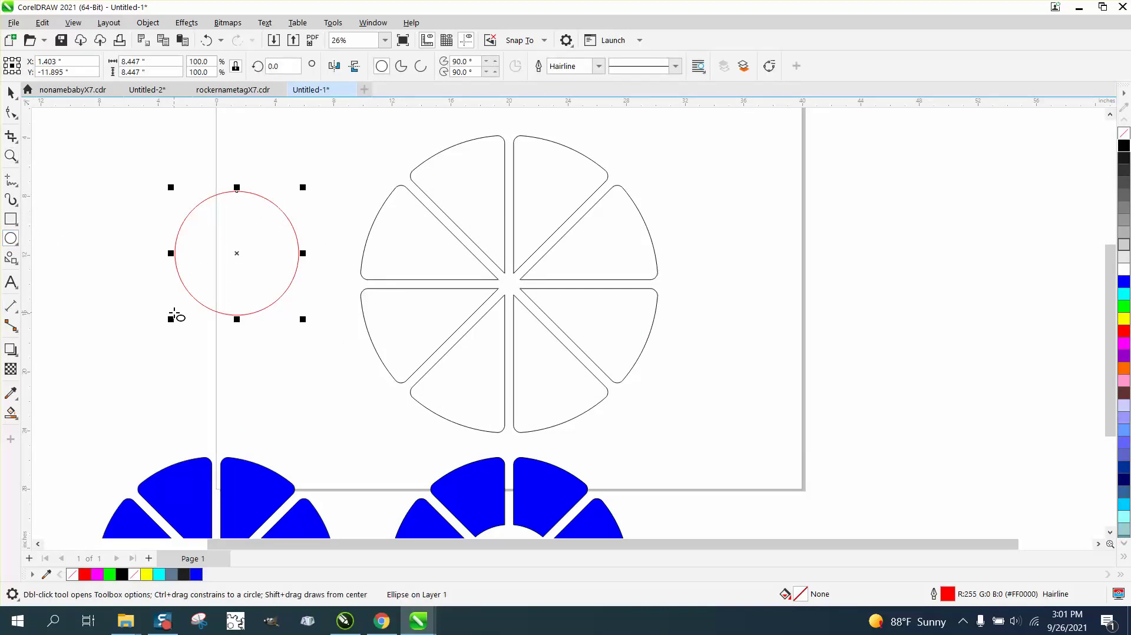
key("p")
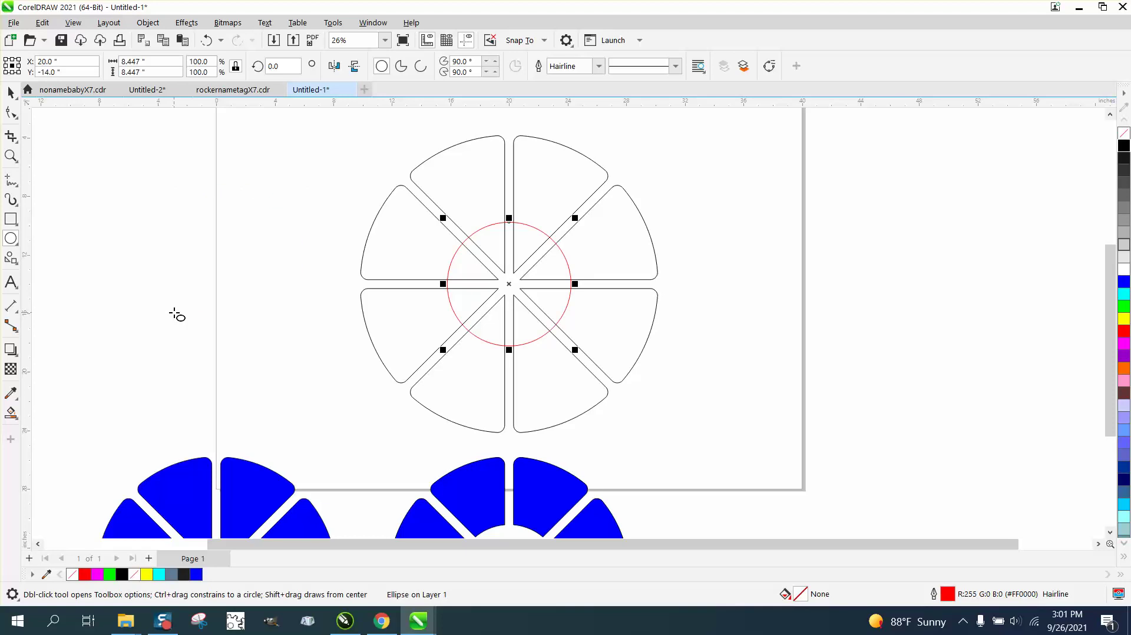
Try to weld the centered circle to the wedge wheel, and undo the weld.
scroll(253, 301, "down", 1)
key("space")
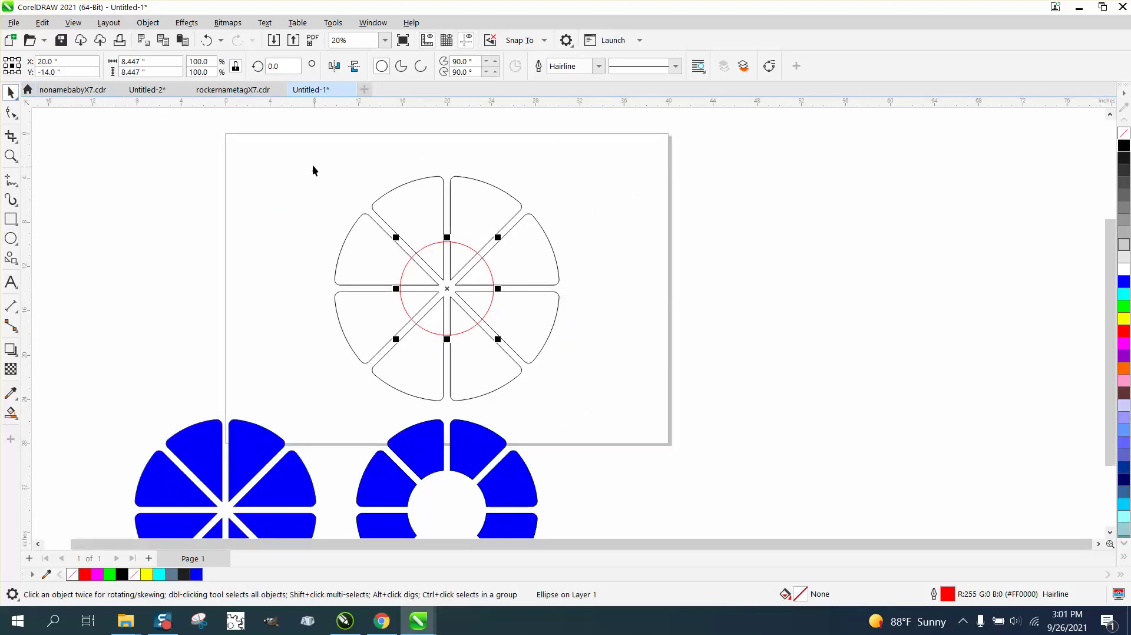
left_click_drag(313, 170, 626, 428)
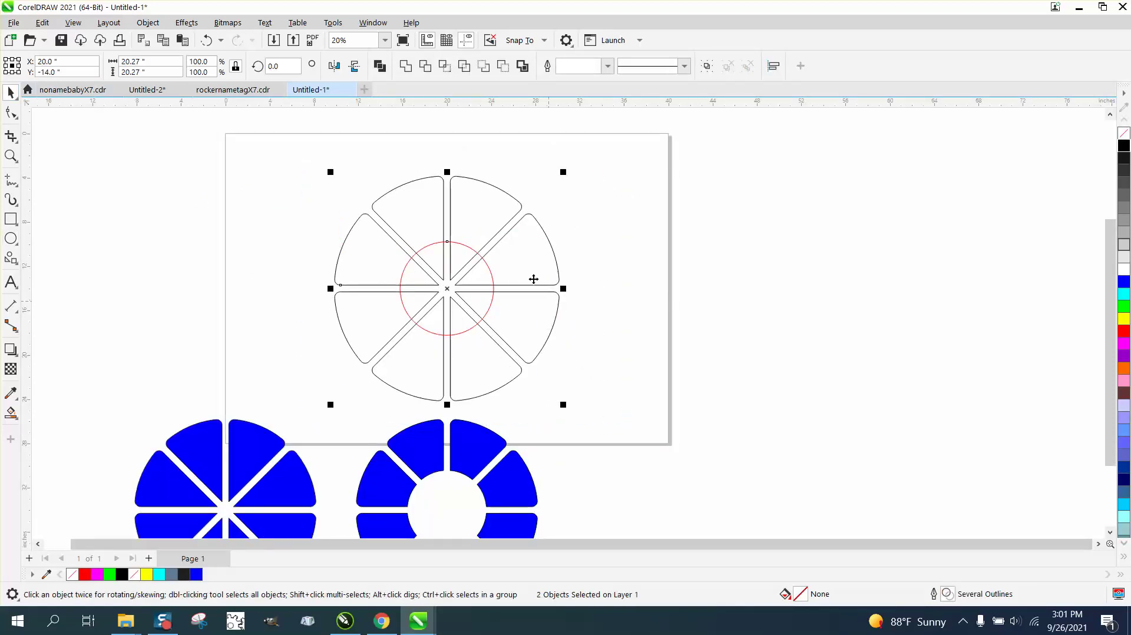
left_click(407, 66)
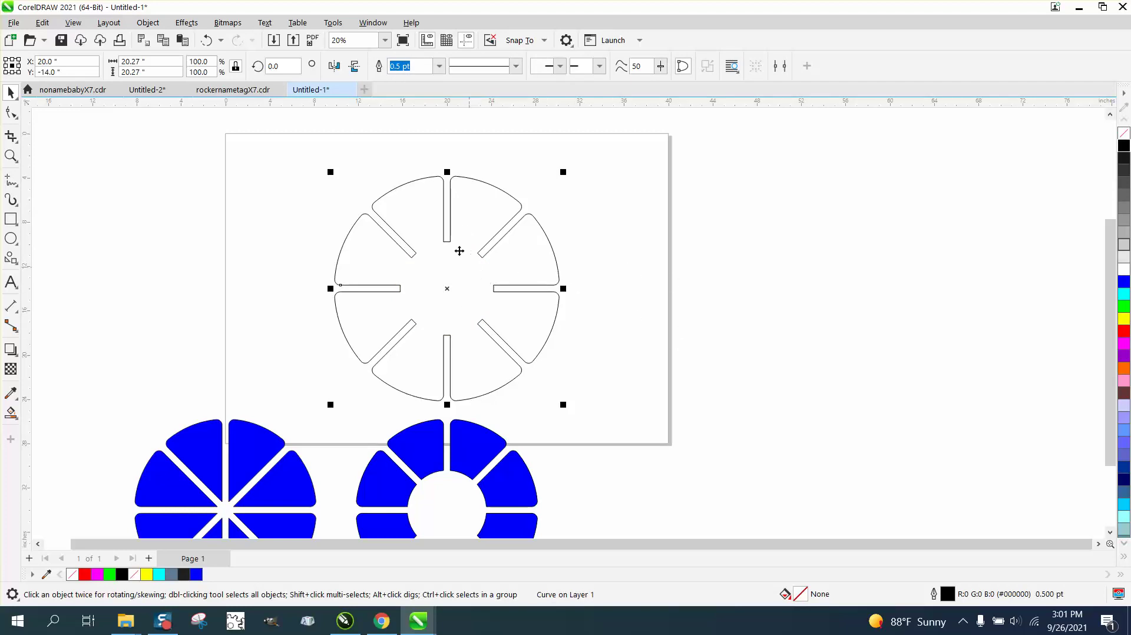
left_click(207, 40)
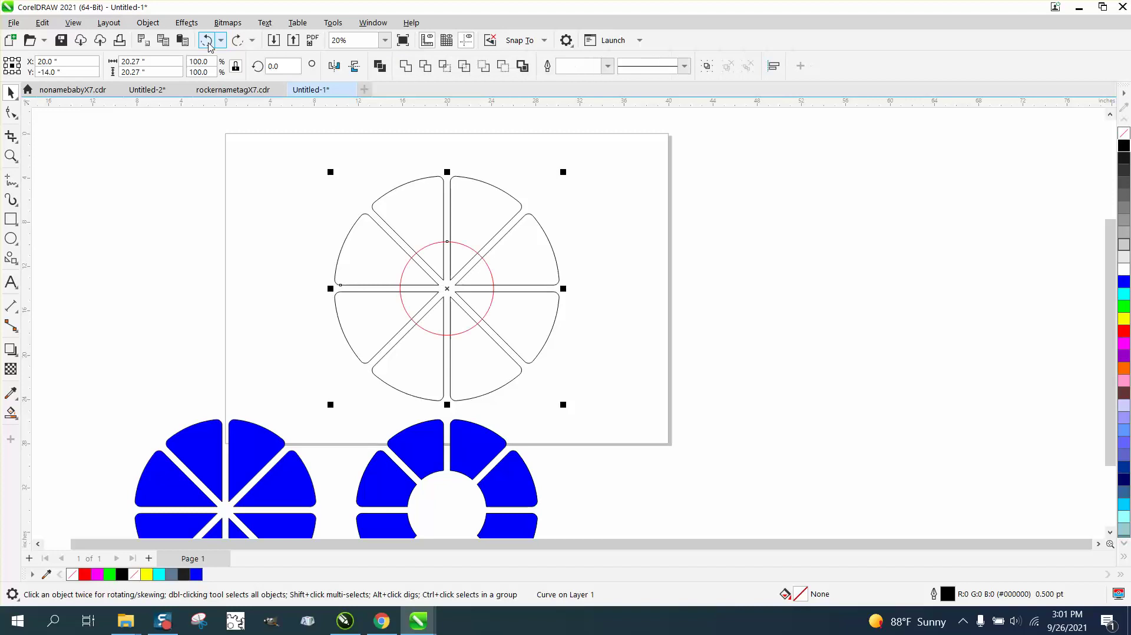
Intersect the red circle with the wedge wheel and move the resulting small wheel out beside the large one.
left_click(447, 70)
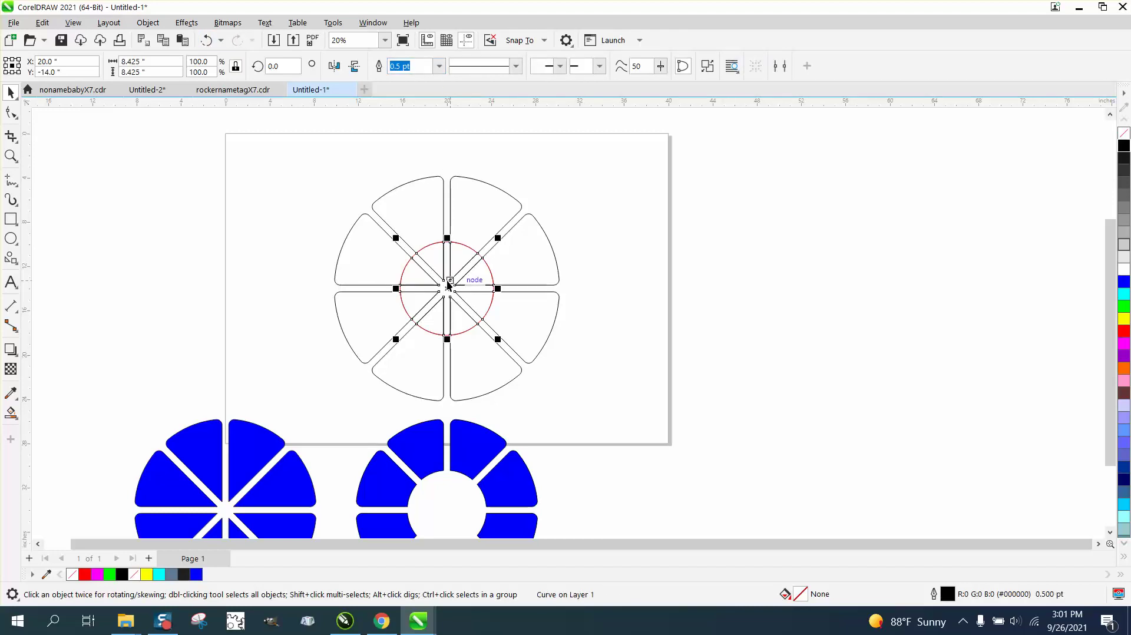
left_click_drag(448, 287, 622, 267)
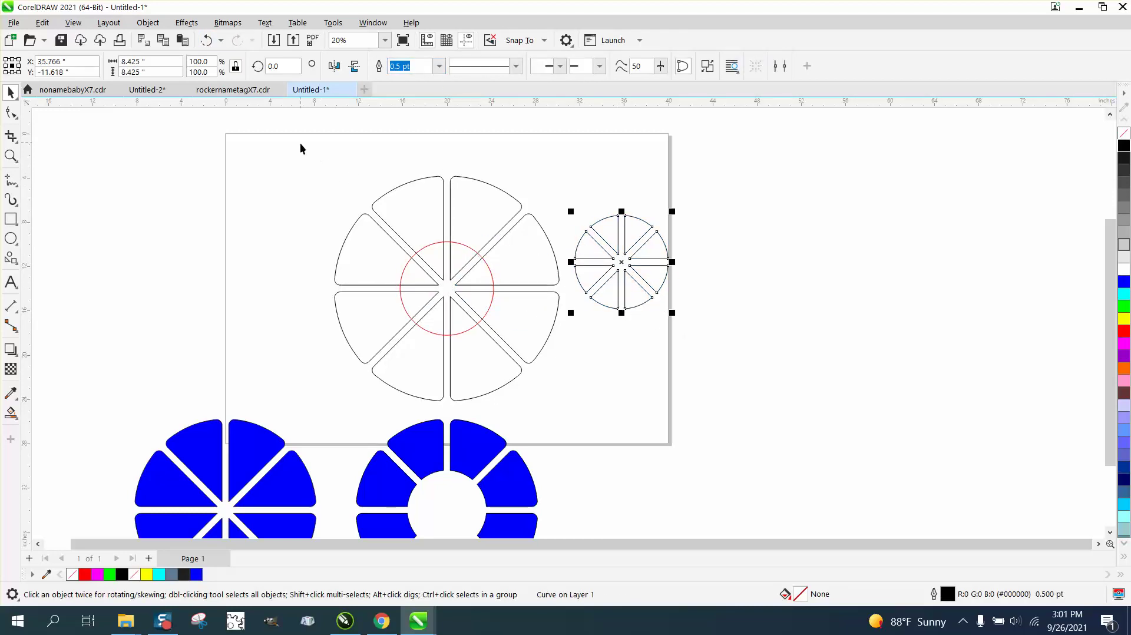
Cut the red circle out of the large wedge wheel with Back Minus Front to hollow its center.
left_click_drag(301, 146, 508, 392)
left_click(551, 335)
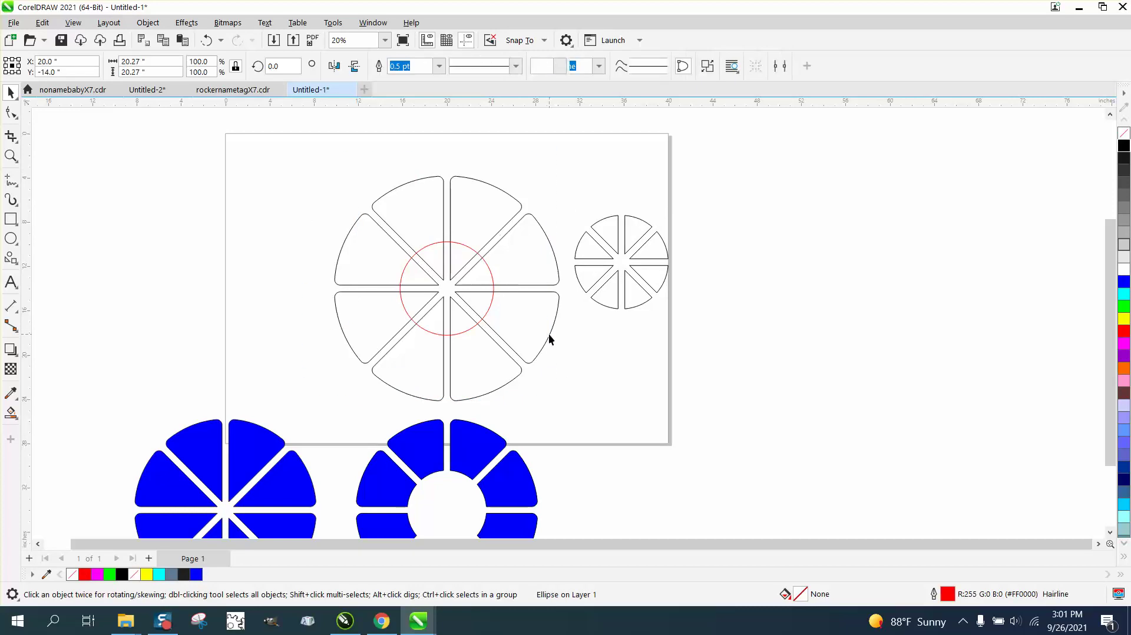
left_click(549, 334)
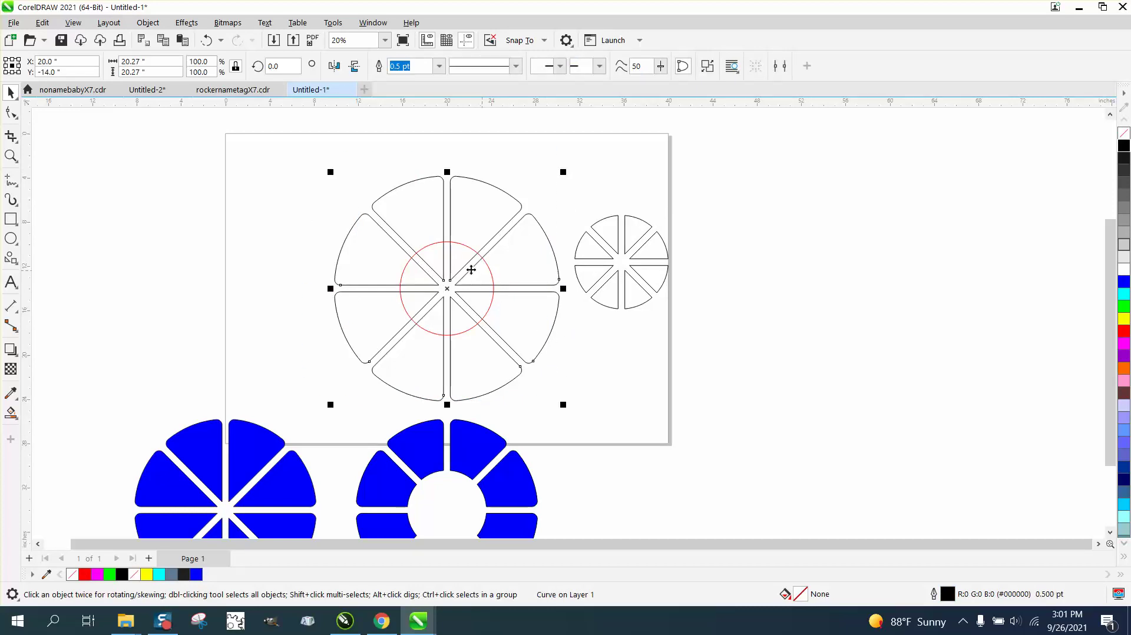
left_click_drag(304, 165, 492, 355)
left_click_drag(580, 411, 581, 410)
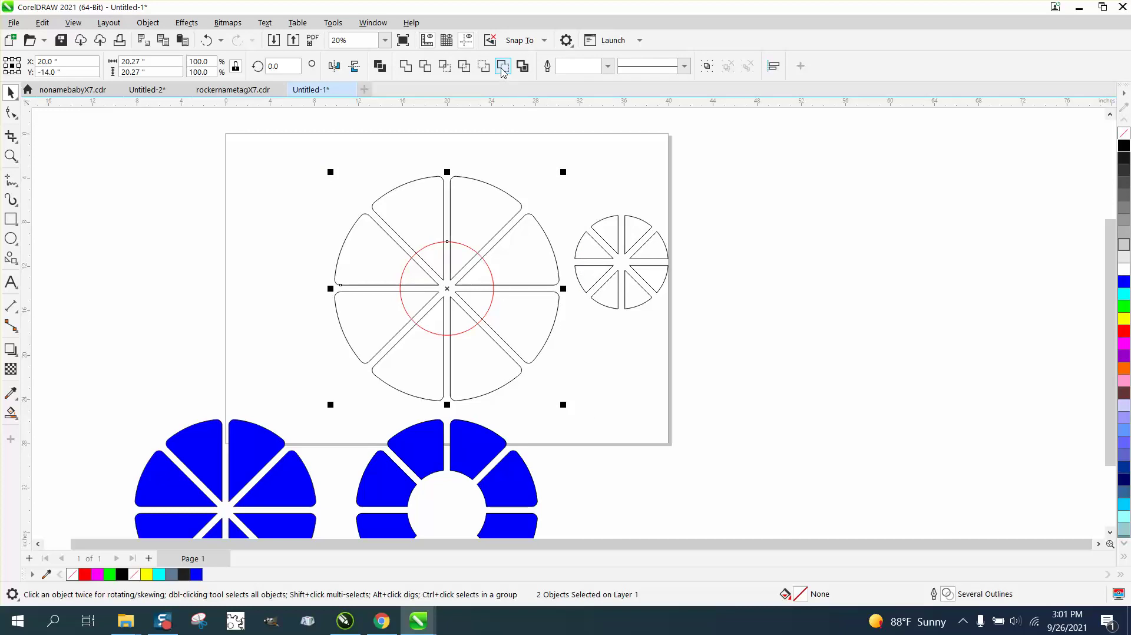
left_click(503, 67)
left_click(594, 325)
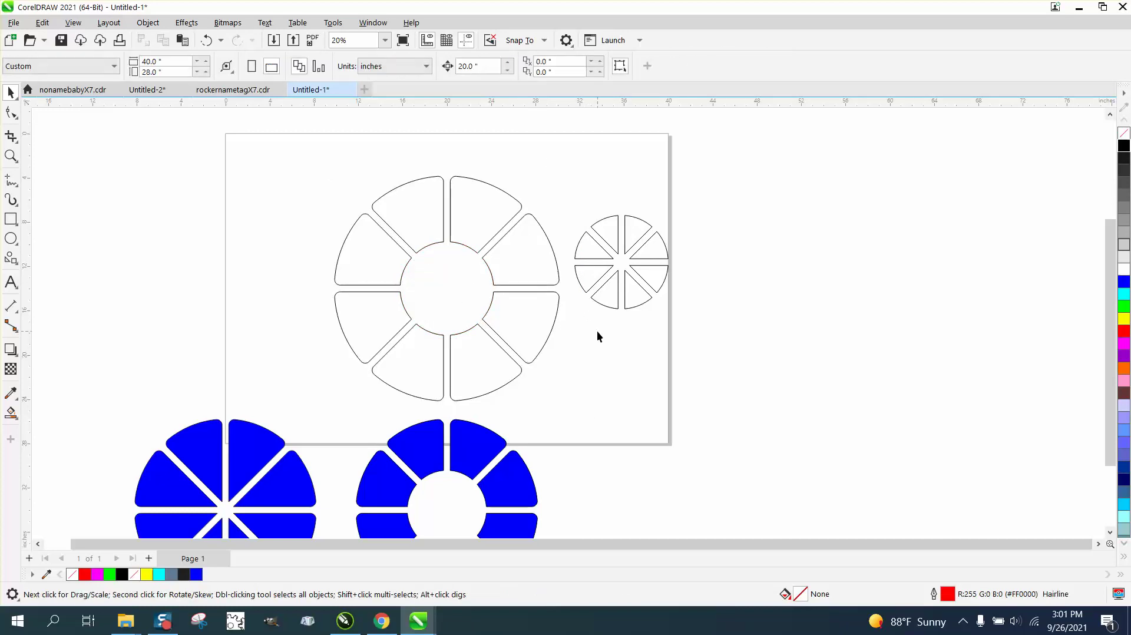
Fill the large hollow wheel with solid blue.
left_click_drag(295, 156, 596, 414)
left_click(1124, 283)
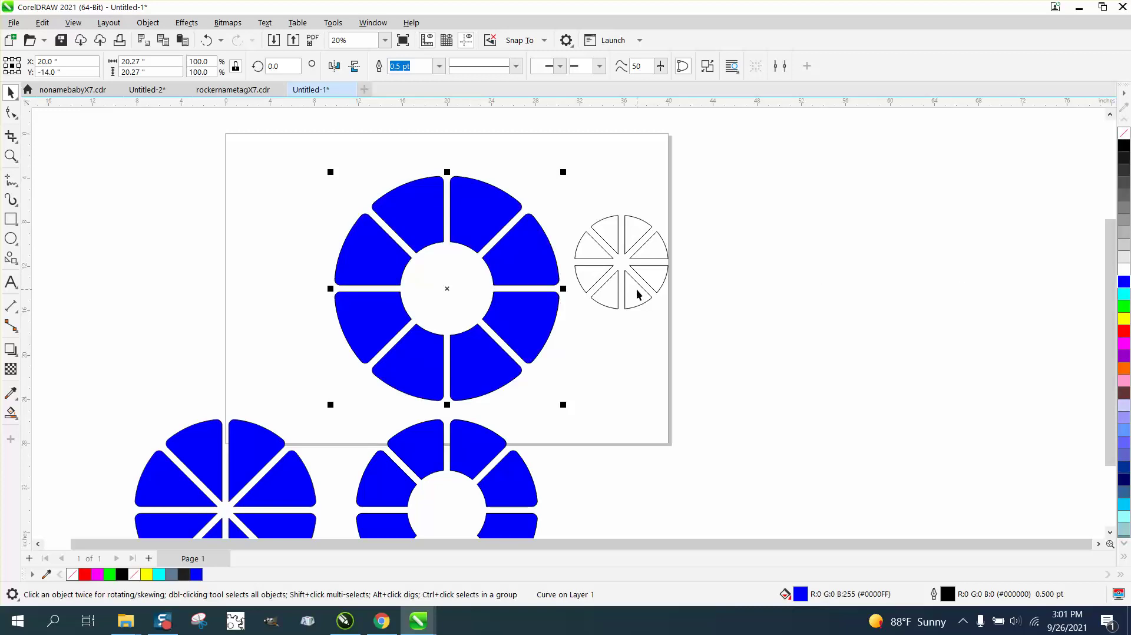
scroll(638, 294, "down", 1)
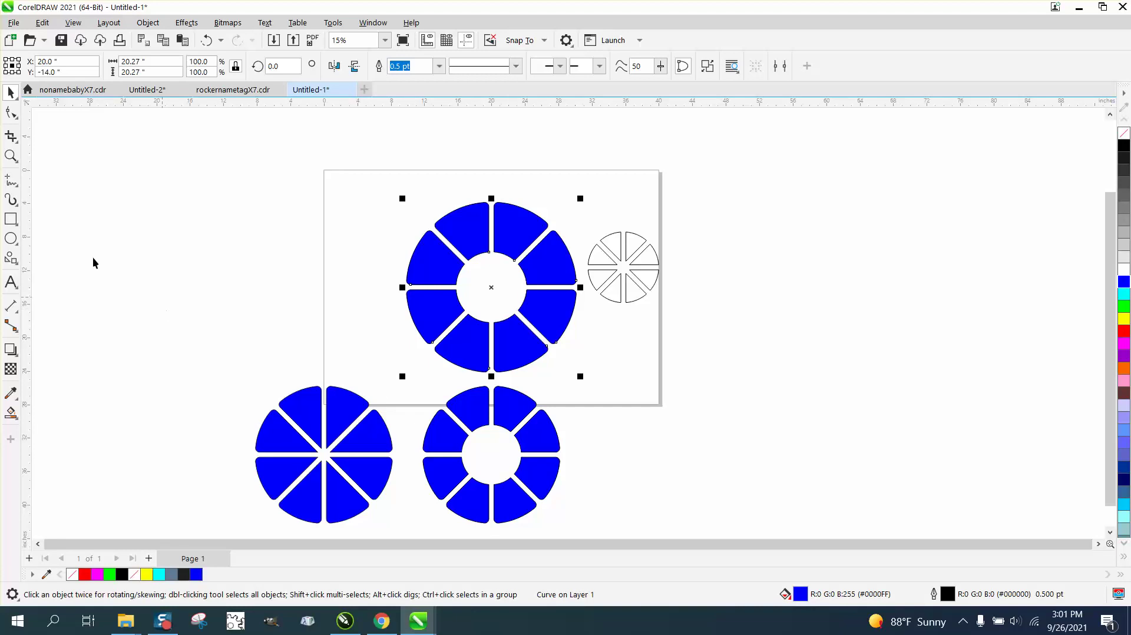
Select all nodes of the small wedge wheel with the Shape tool, and undo back to before the large wheel's blue fill.
left_click(11, 155)
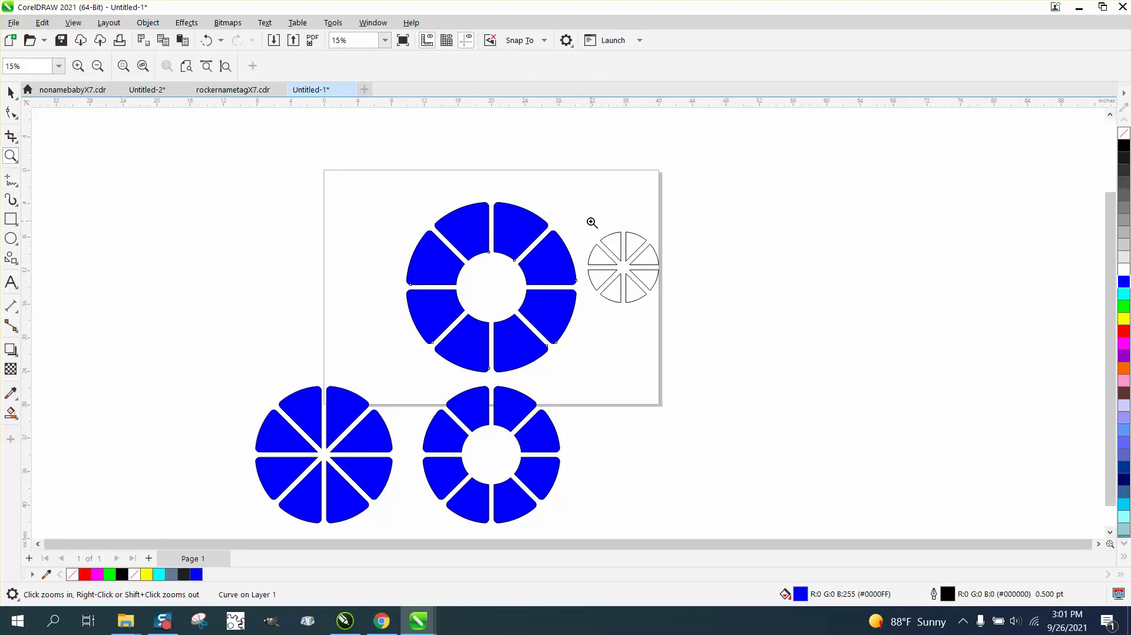
left_click_drag(593, 223, 656, 307)
left_click(11, 112)
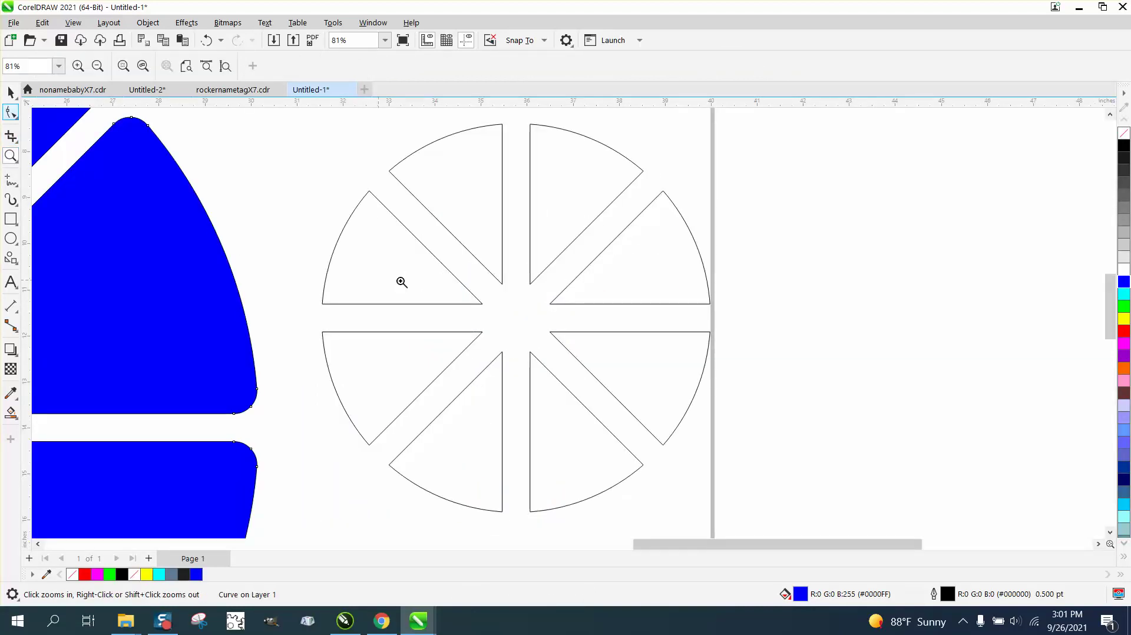
left_click(56, 113)
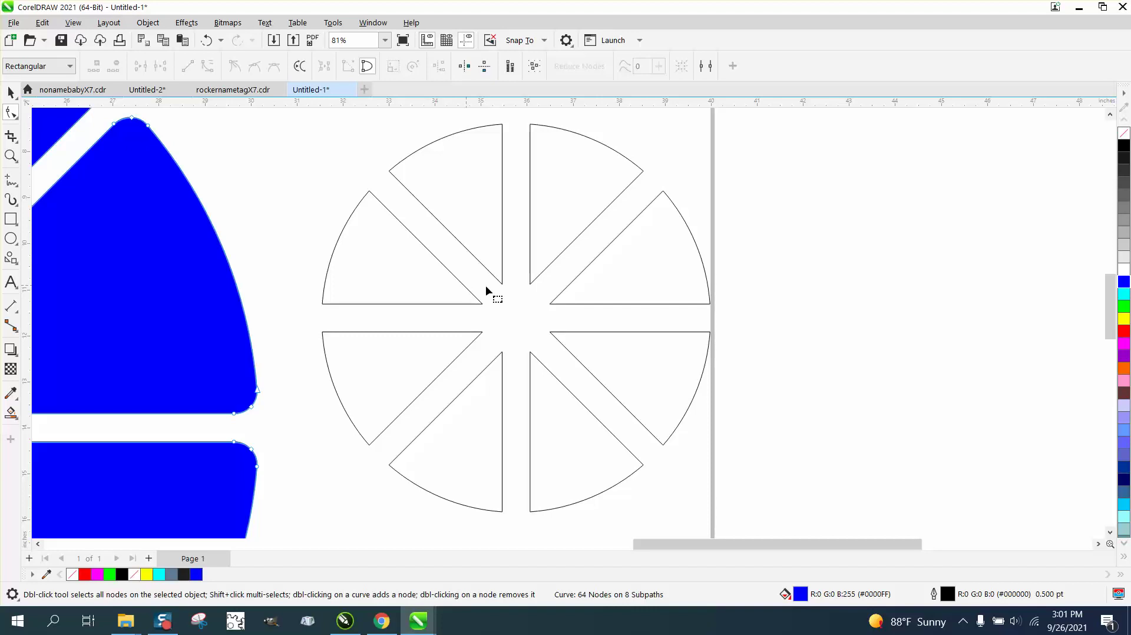
left_click(500, 282)
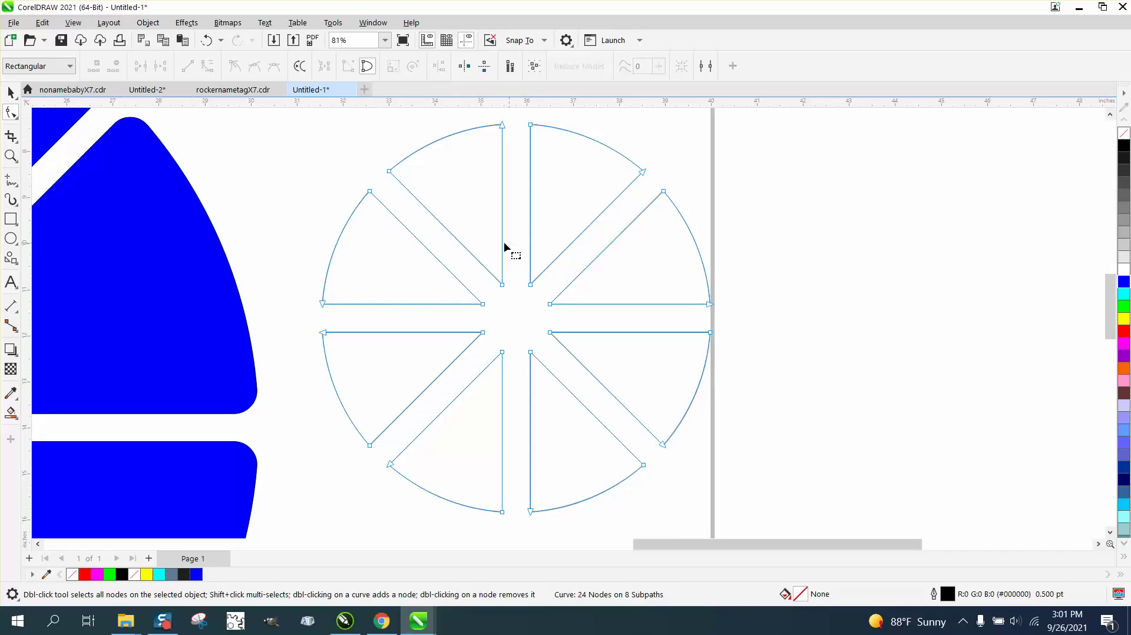
scroll(540, 281, "down", 1)
scroll(540, 281, "down", 2)
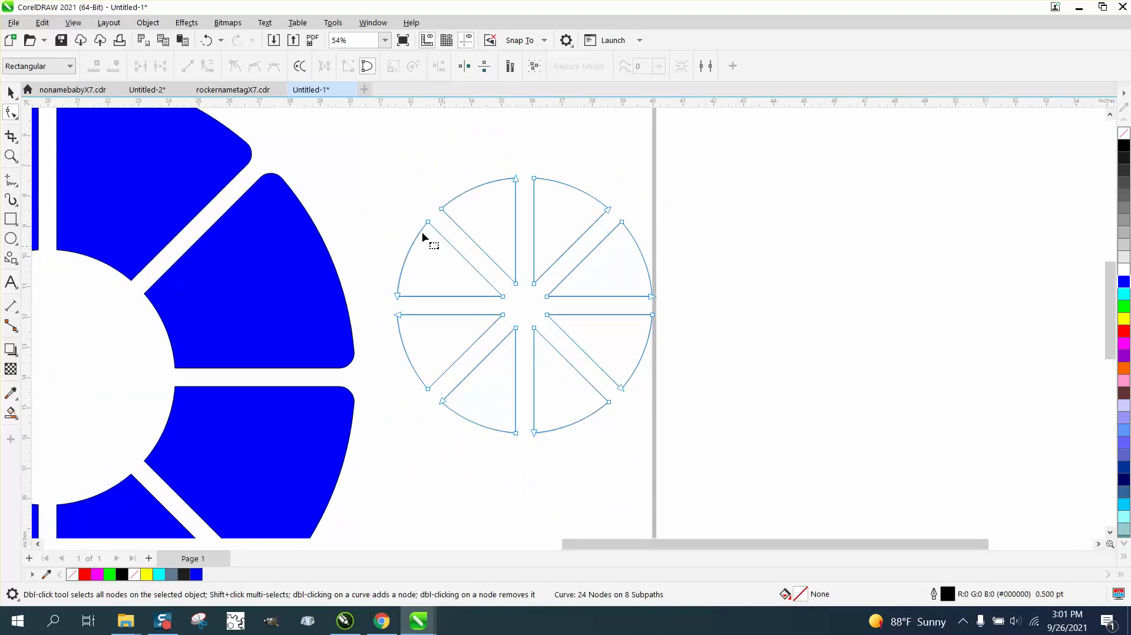
left_click_drag(724, 463, 727, 473)
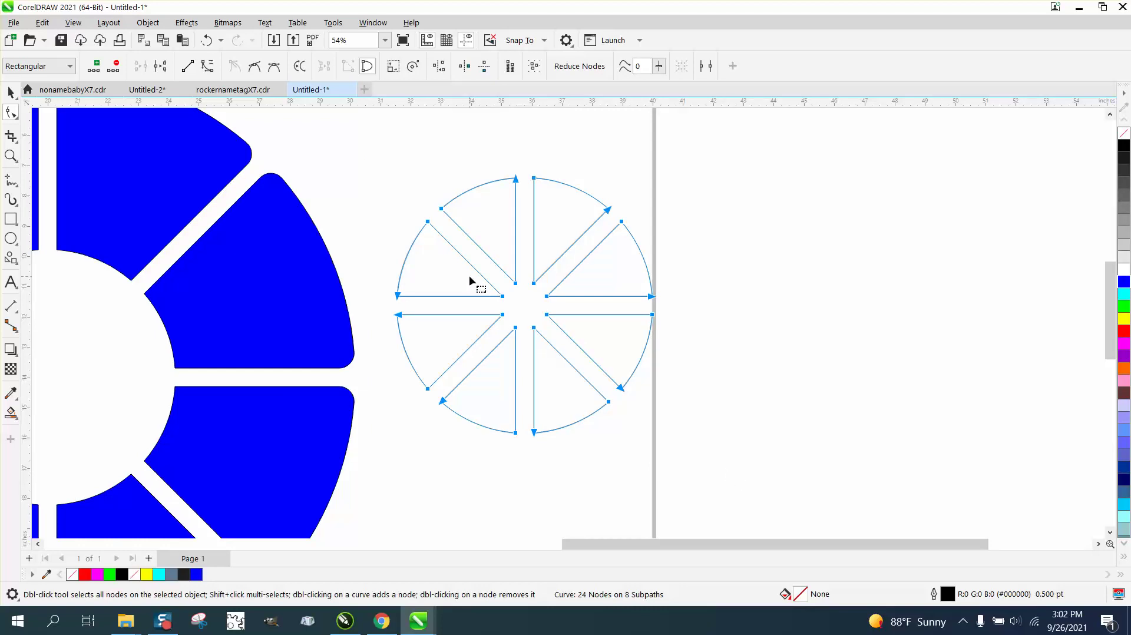
left_click_drag(492, 333, 484, 266)
left_click(206, 40)
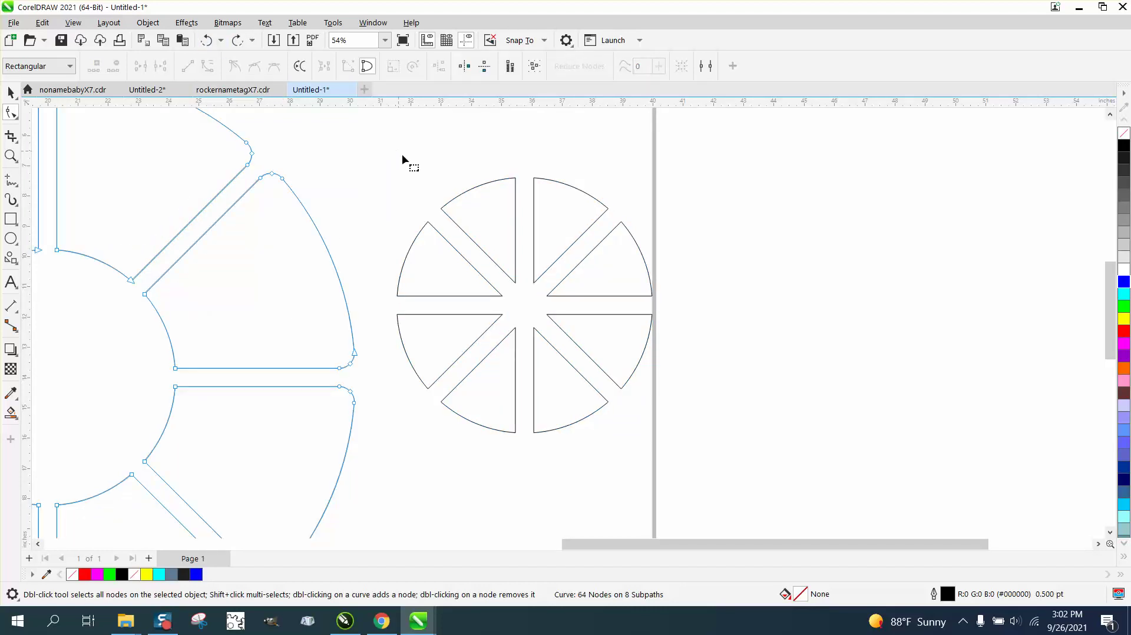
Select all nodes of the small wedge wheel and round every corner with a 0.5 inch fillet.
left_click(472, 238)
left_click_drag(367, 151, 747, 486)
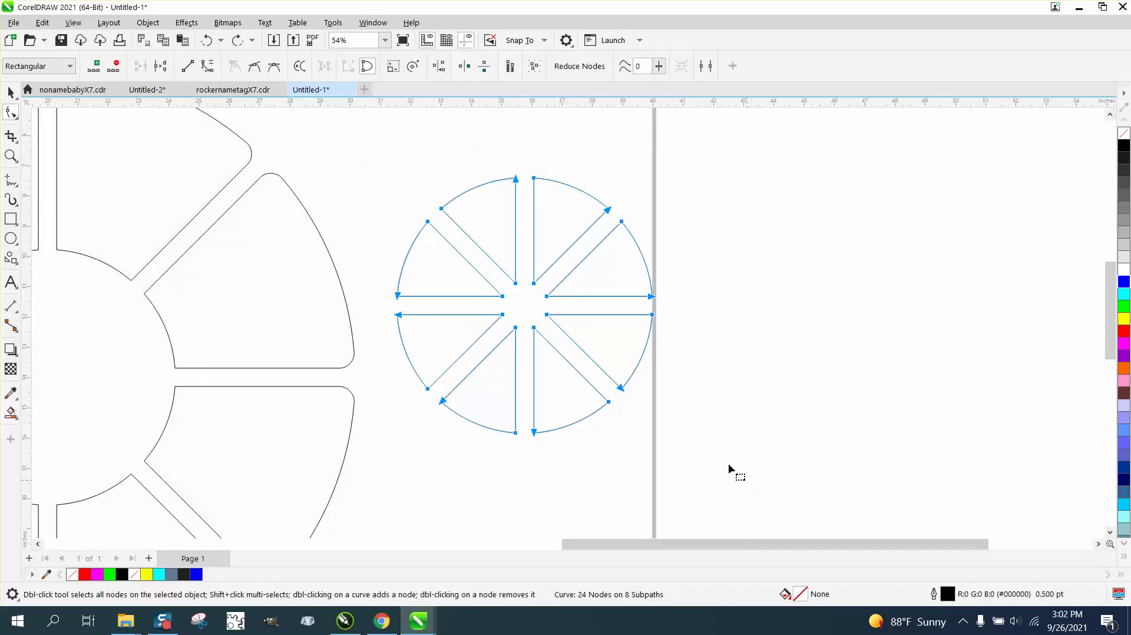
left_click(371, 23)
mouse_move(396, 205)
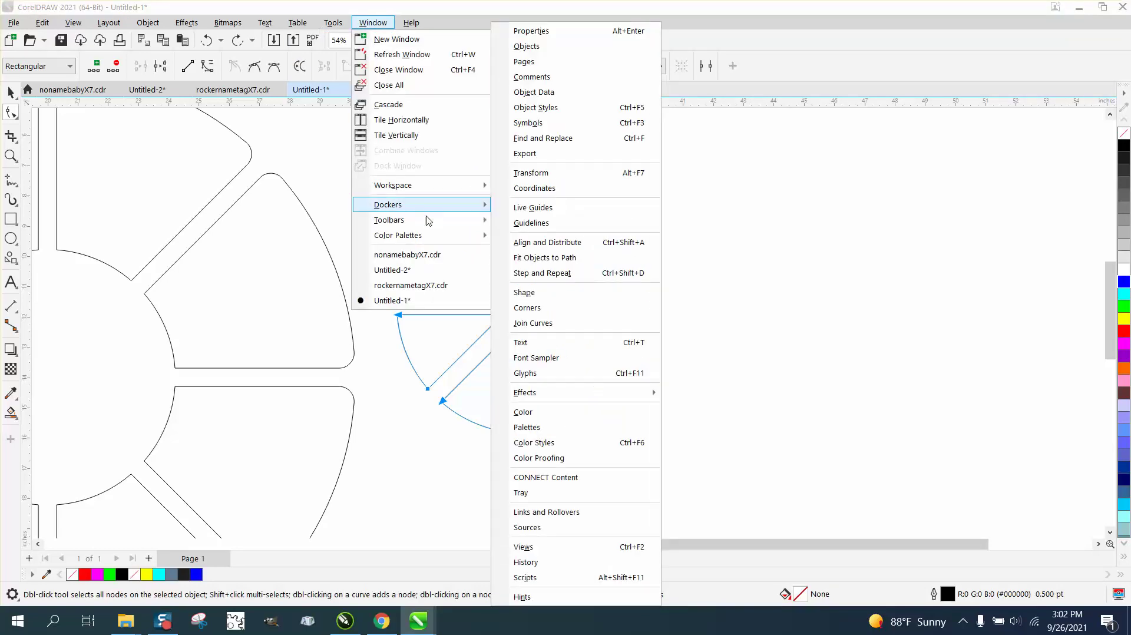
left_click(540, 311)
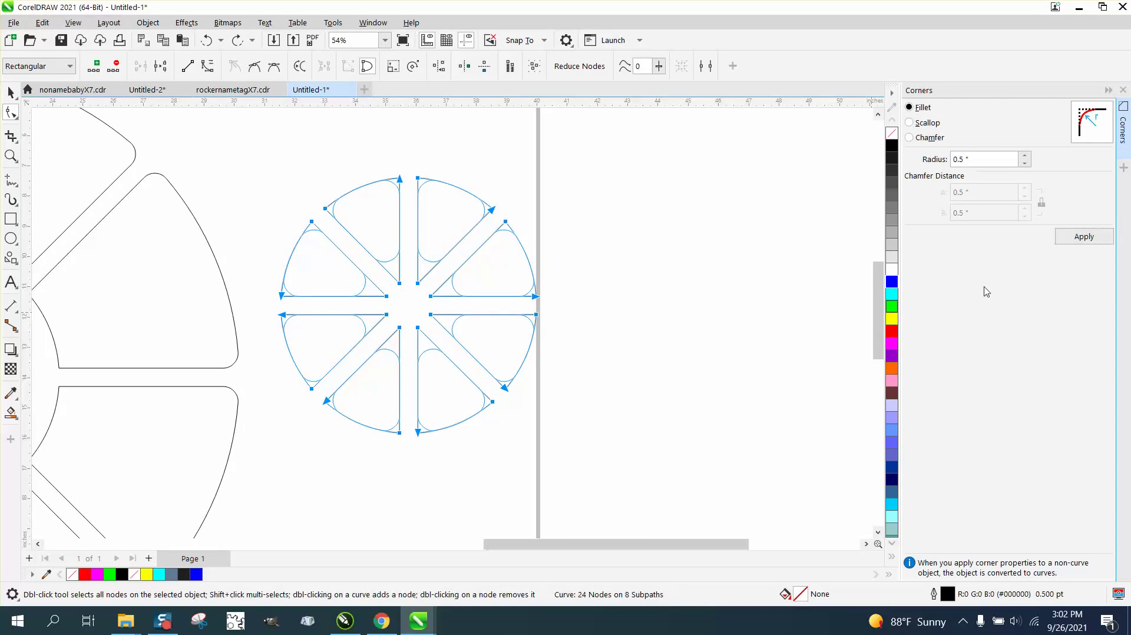
left_click(1083, 239)
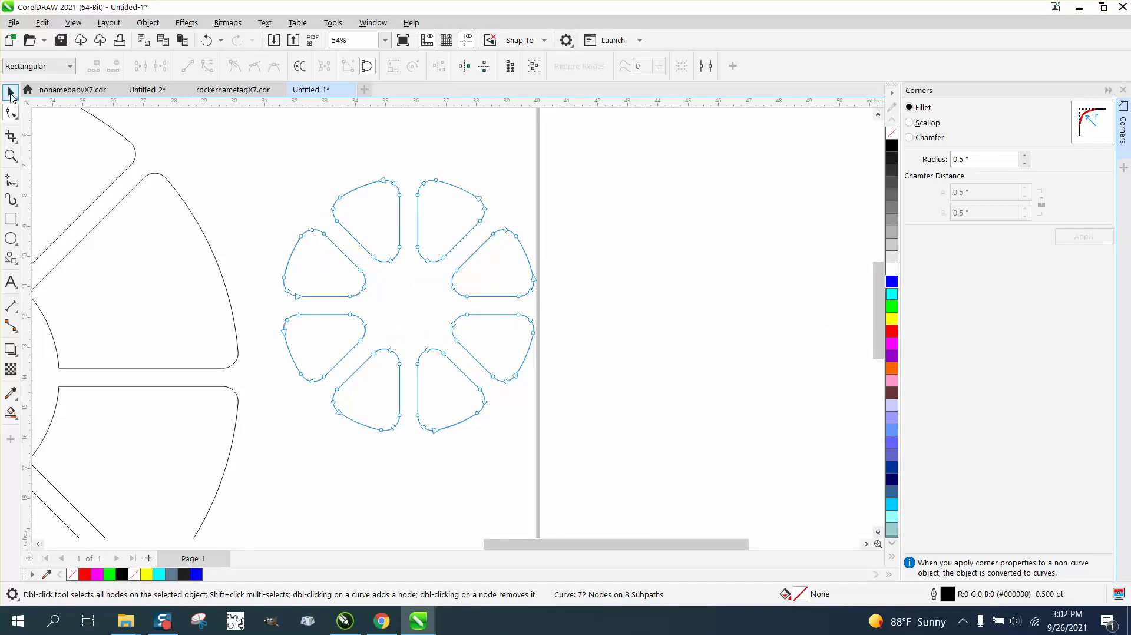
left_click(10, 93)
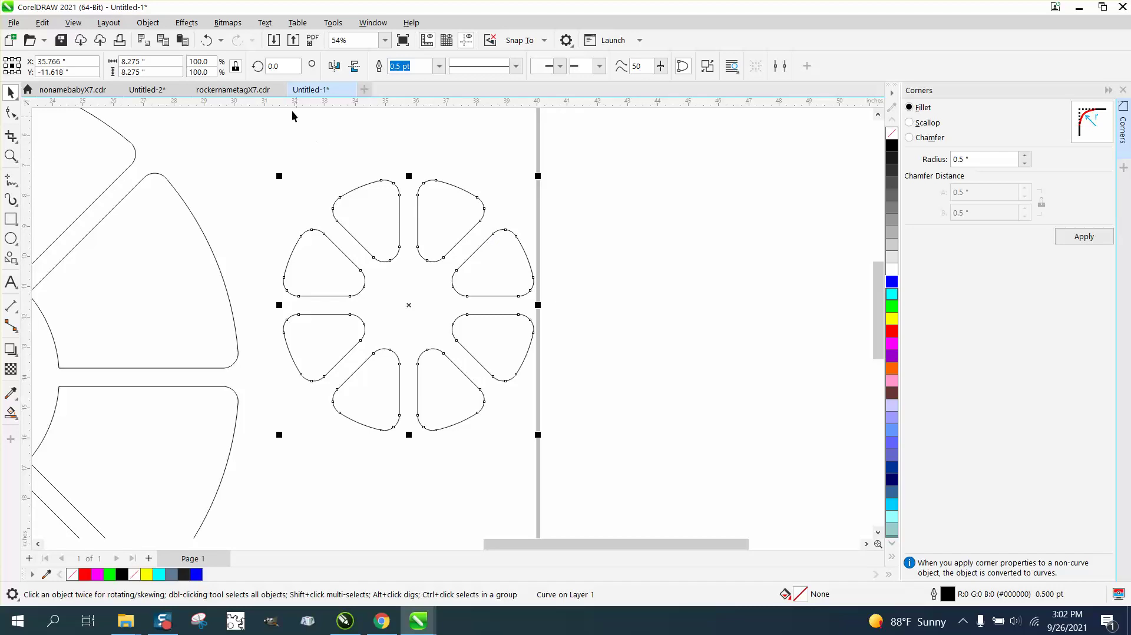
Undo the small wheel's all-corner fillet, and round only the outer corners of its wedges with a 0.5 inch fillet.
left_click(206, 40)
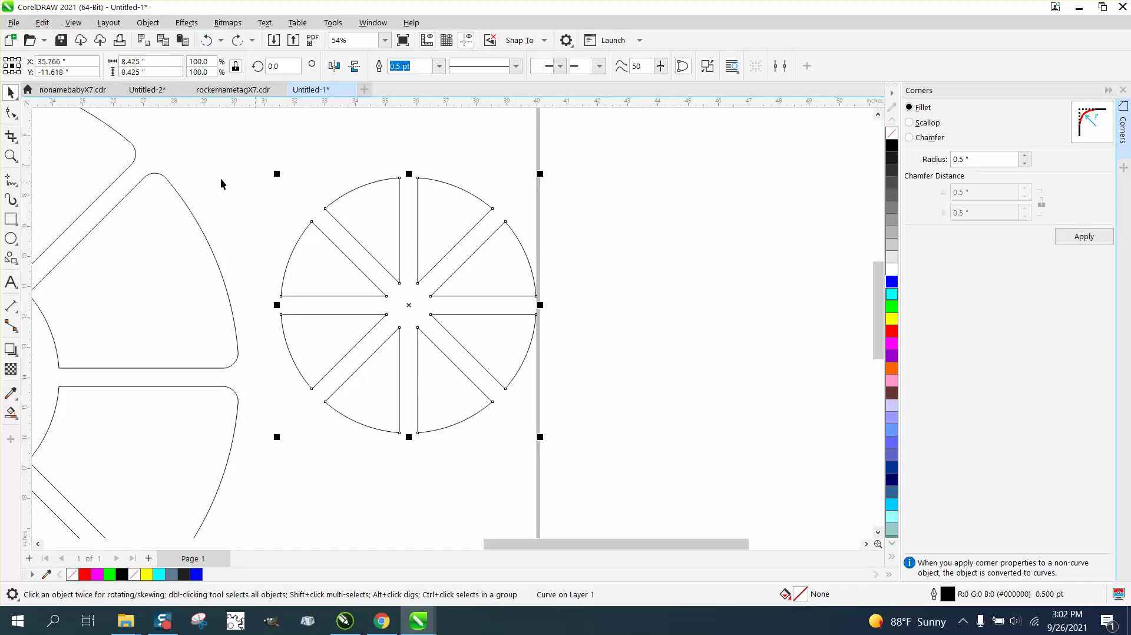
left_click(10, 112)
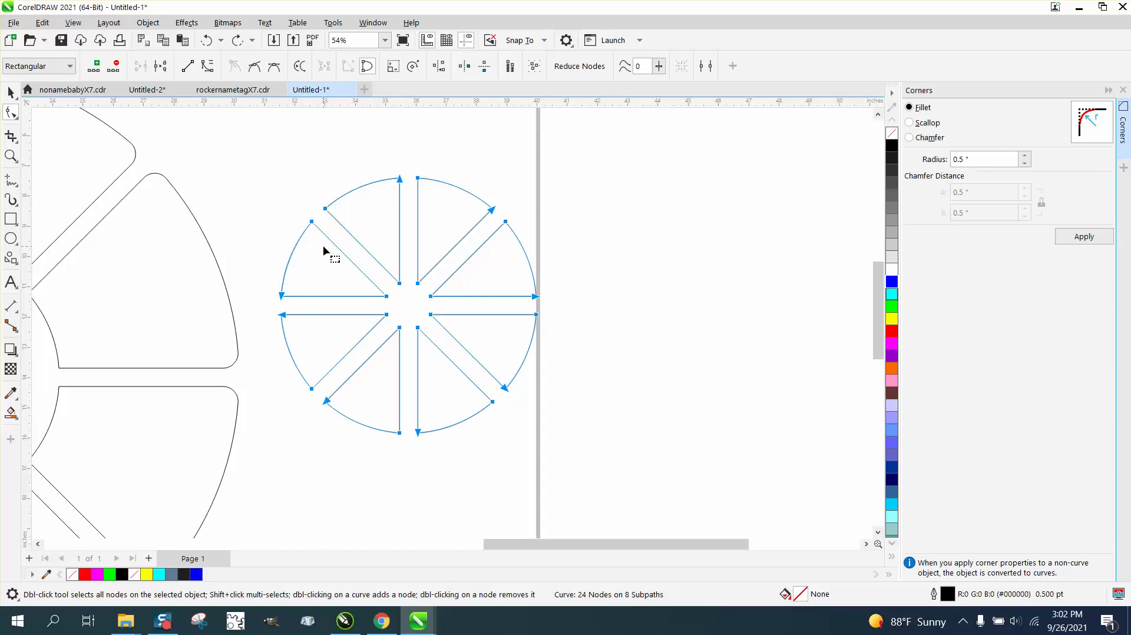
left_click_drag(326, 249, 454, 348)
left_click(1084, 236)
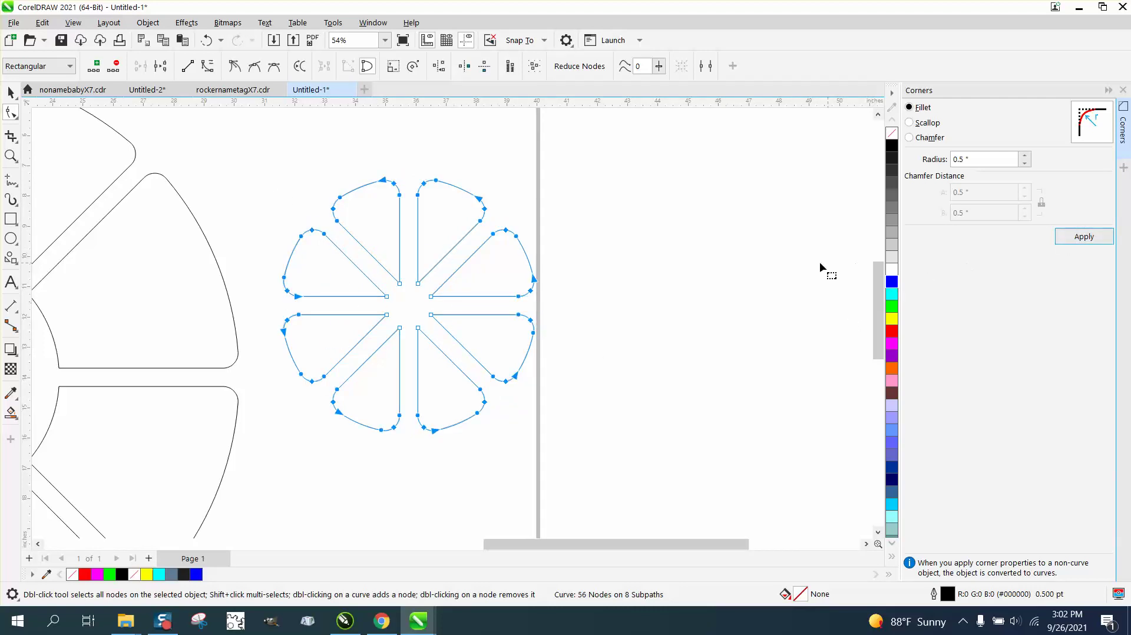
Select the inner tip nodes of the small wheel's eight wedges and round them with a 0.25 inch fillet.
left_click(570, 277)
left_click_drag(353, 257, 361, 318)
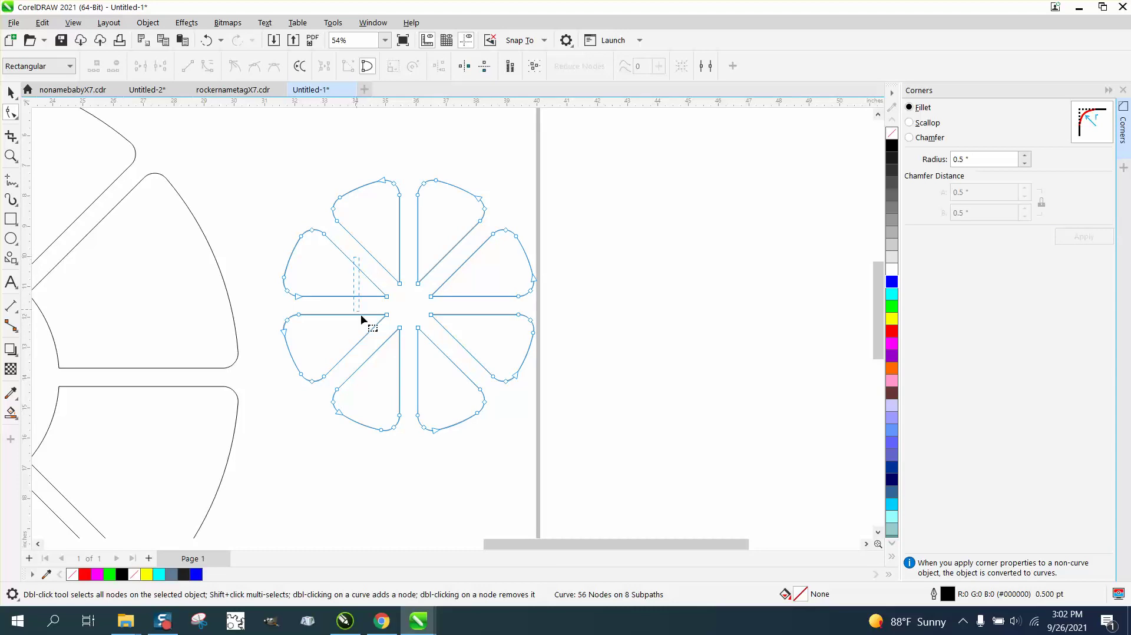
left_click_drag(449, 347, 452, 350)
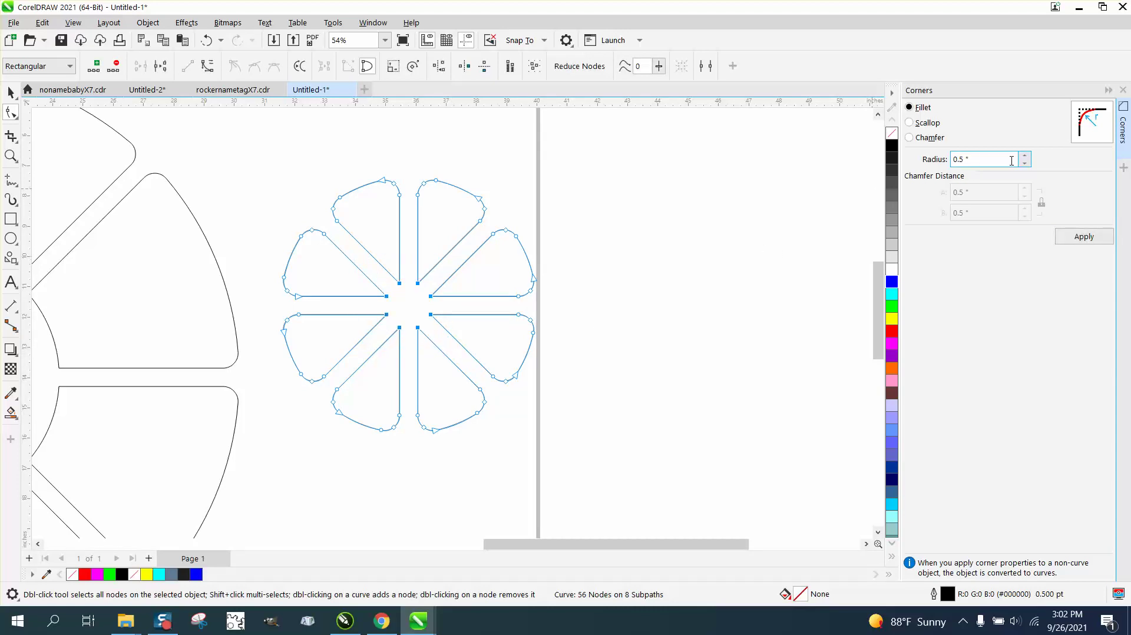
left_click_drag(1012, 160, 947, 169)
type(".2")
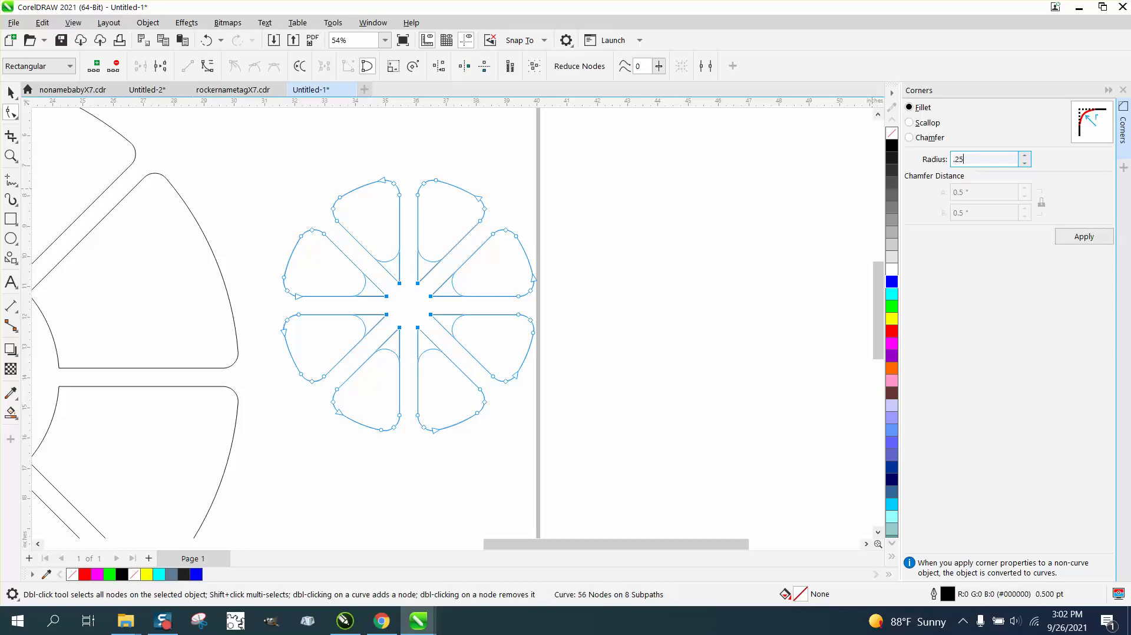
type("5")
left_click(1056, 232)
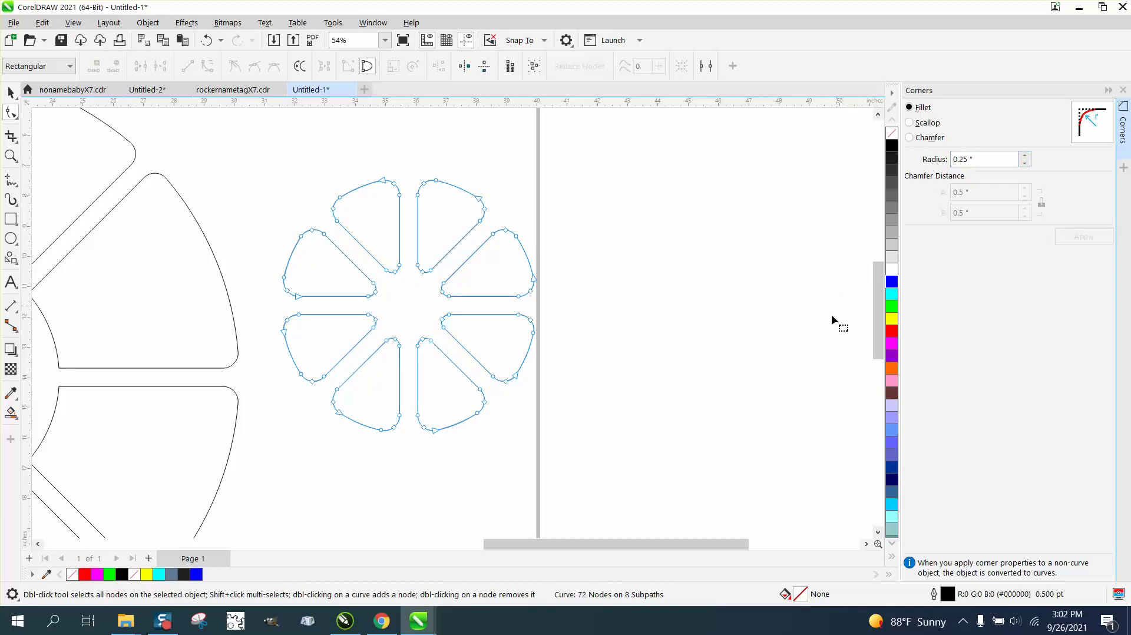
Fill the small rounded wedge wheel with solid blue and deselect it.
left_click(11, 93)
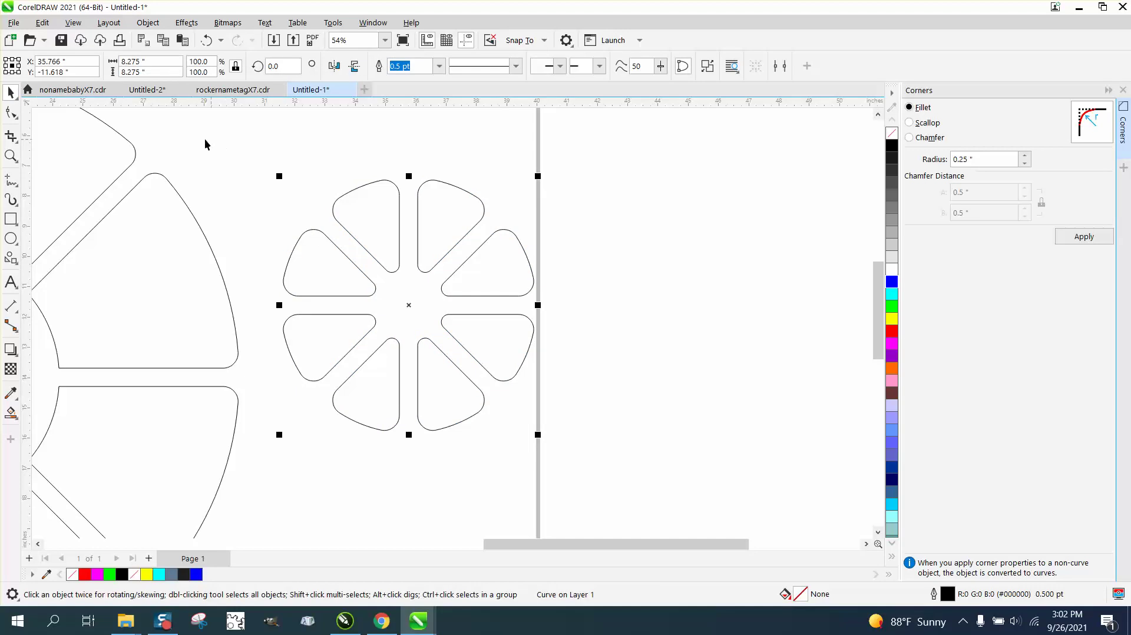
left_click(892, 282)
left_click(760, 287)
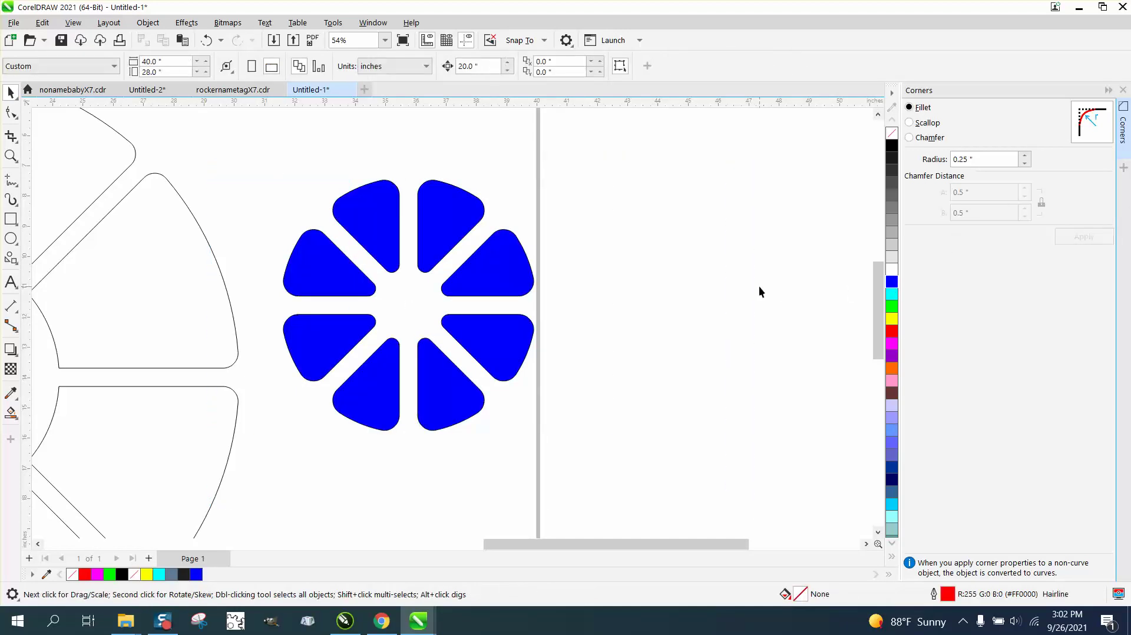